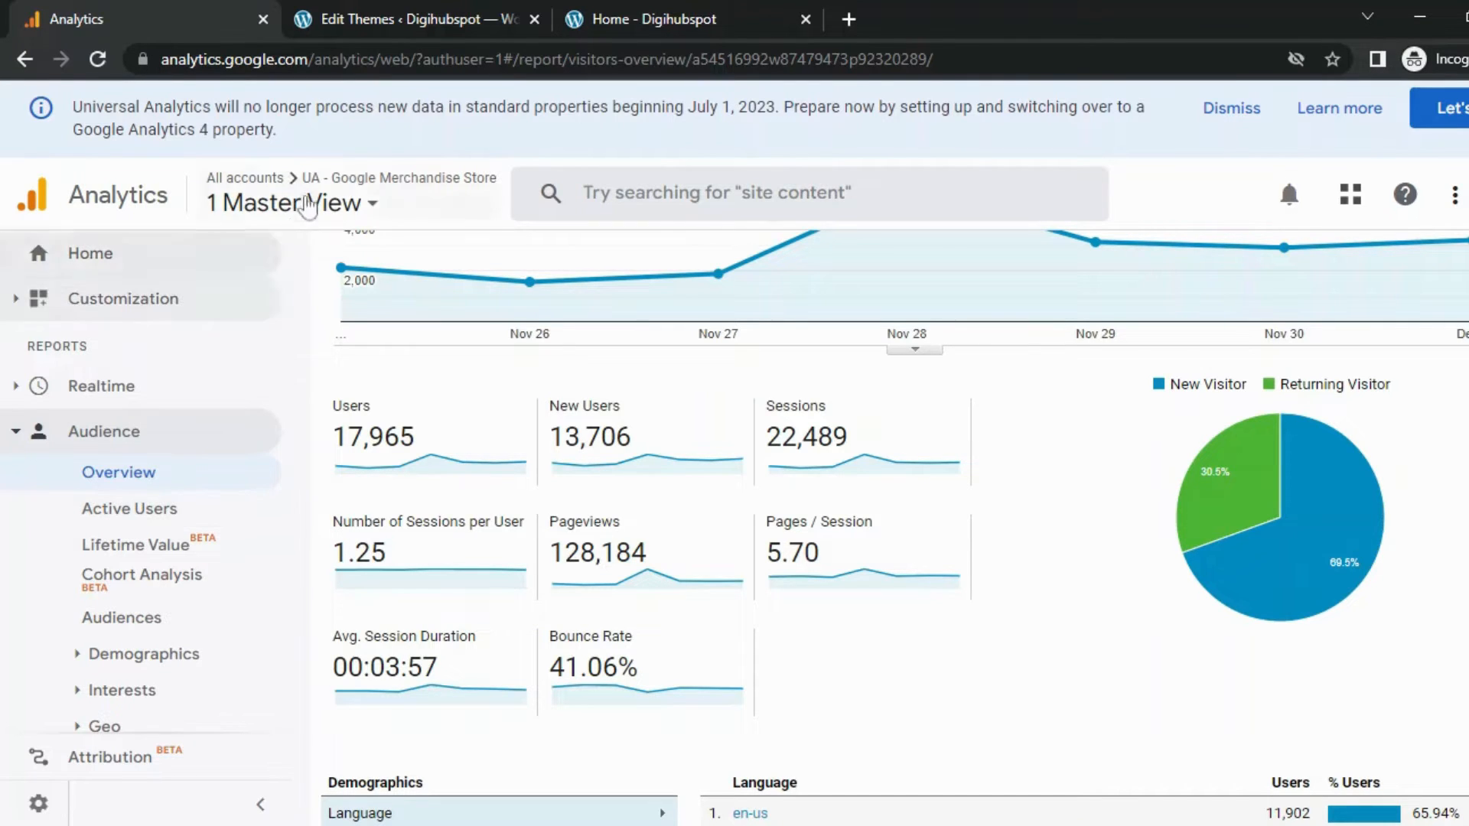
# Switch from the demo account to the digihubspot Universal Analytics property's All Web Site Data view
pyautogui.click(331, 229)
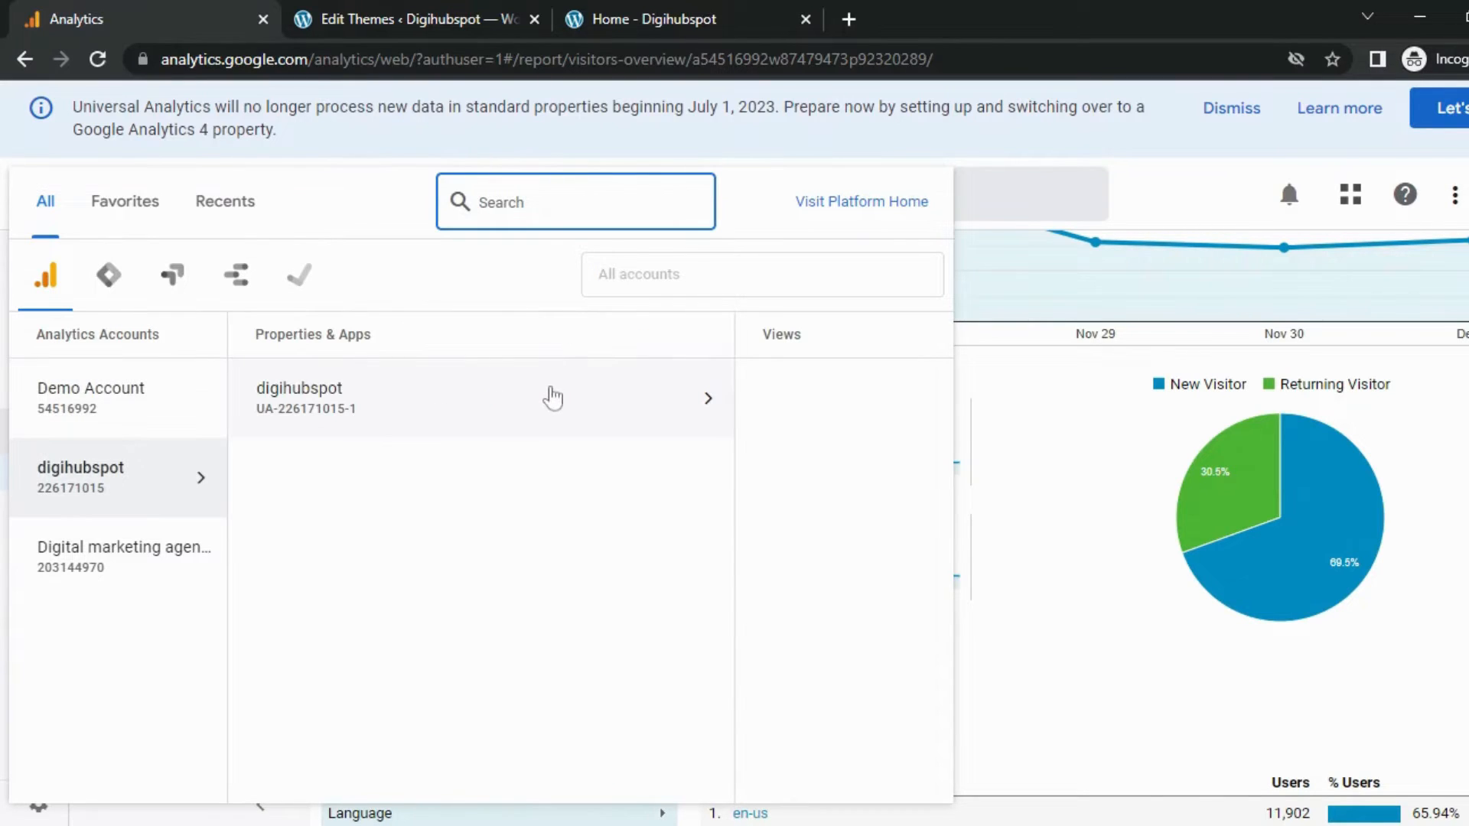
pyautogui.click(551, 397)
pyautogui.click(786, 419)
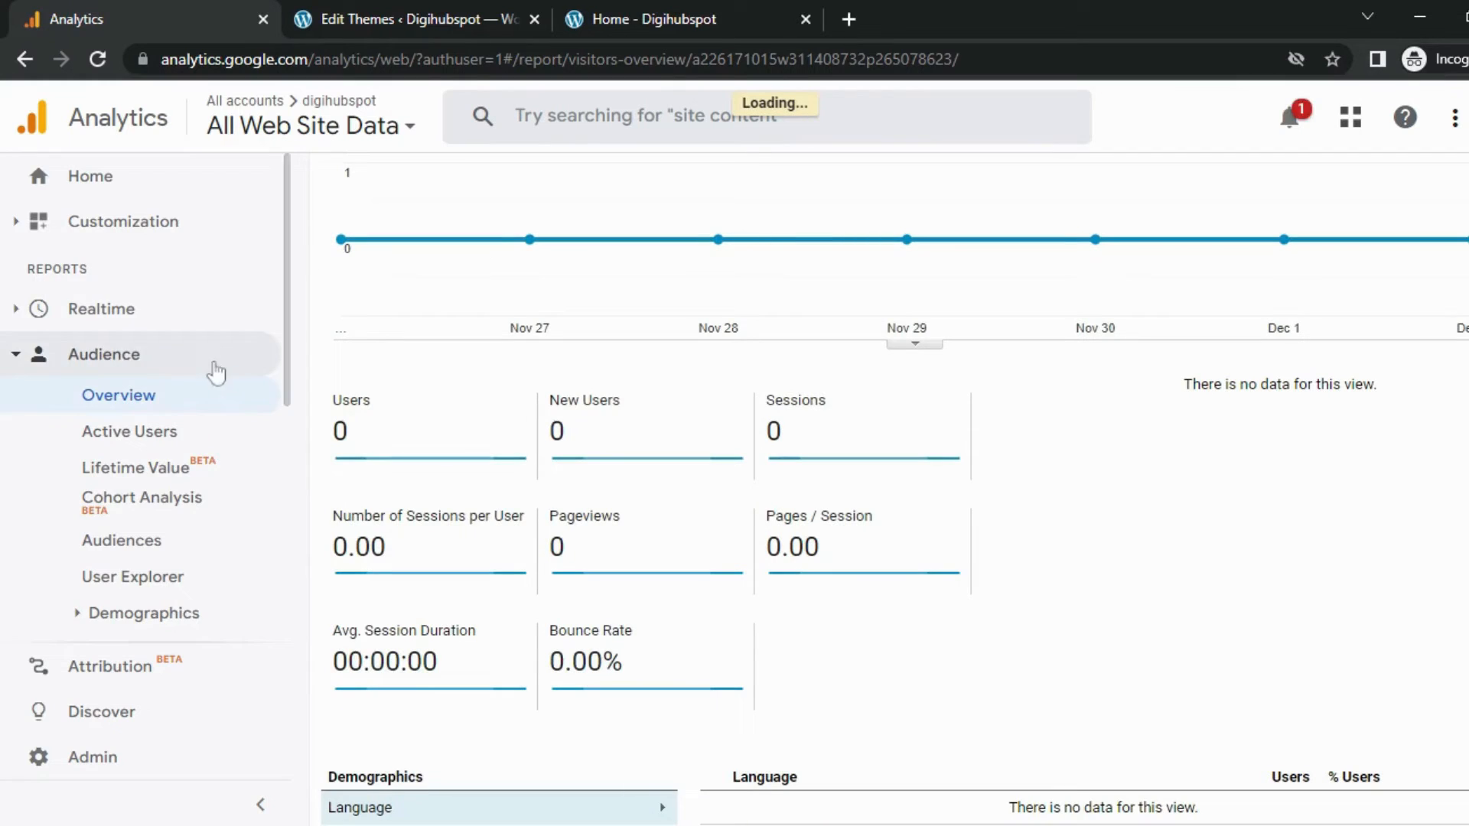
# Create a new Google Analytics 4 property for digihubspot through the GA4 Setup Assistant in the admin settings
pyautogui.scroll(-5, 217, 372)
pyautogui.click(130, 775)
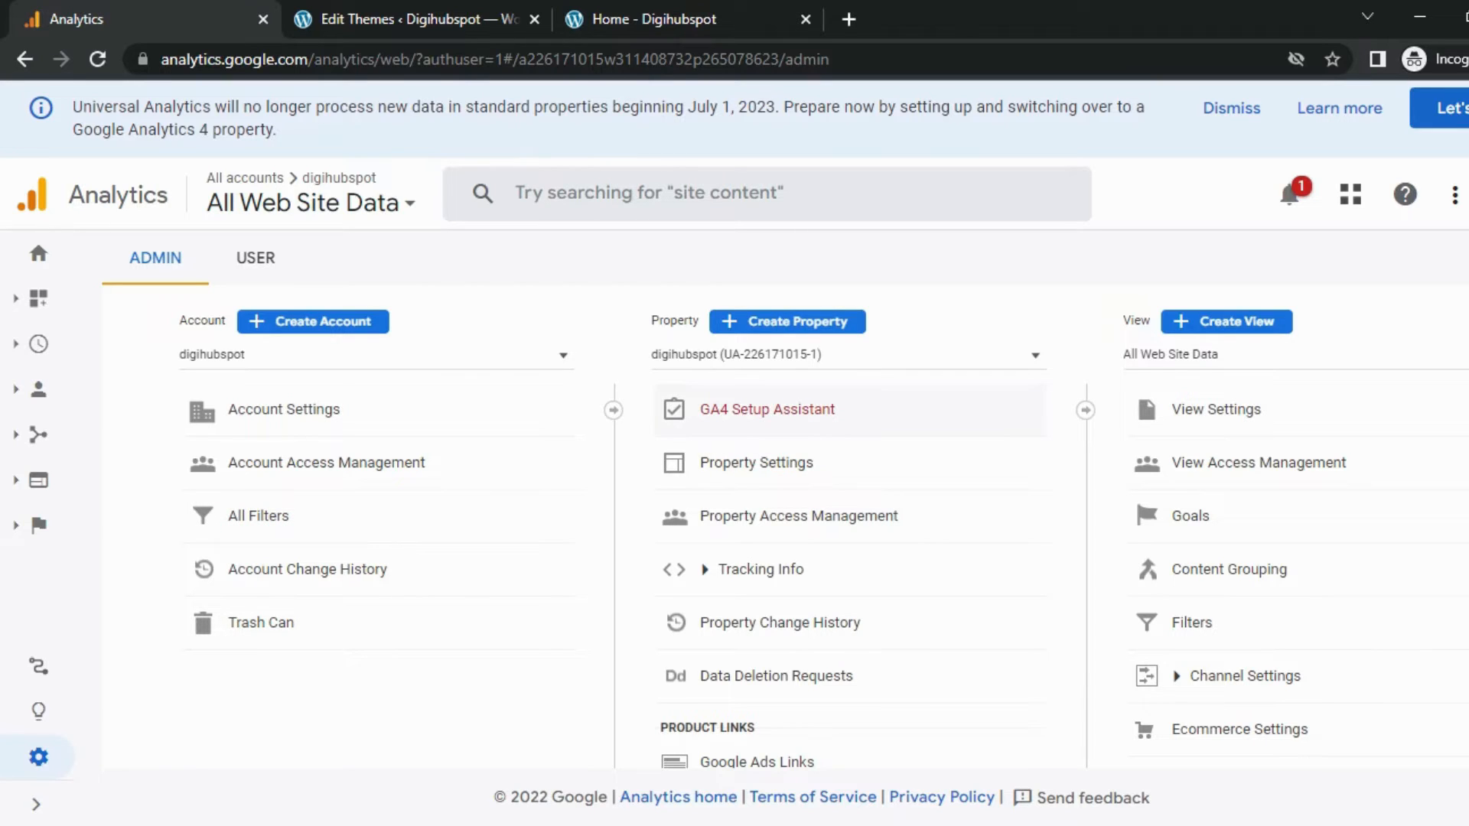
pyautogui.click(710, 424)
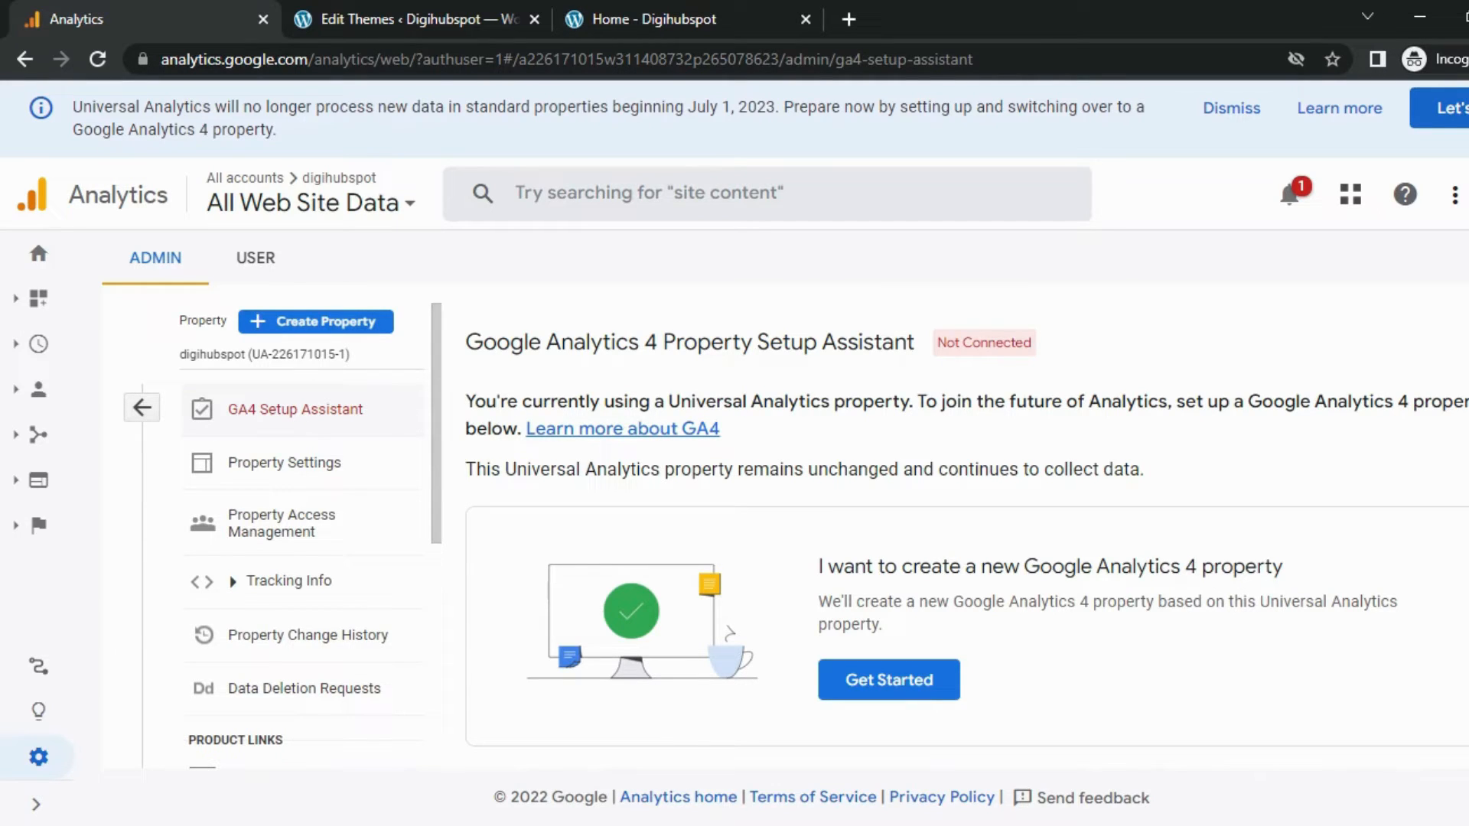
pyautogui.click(888, 680)
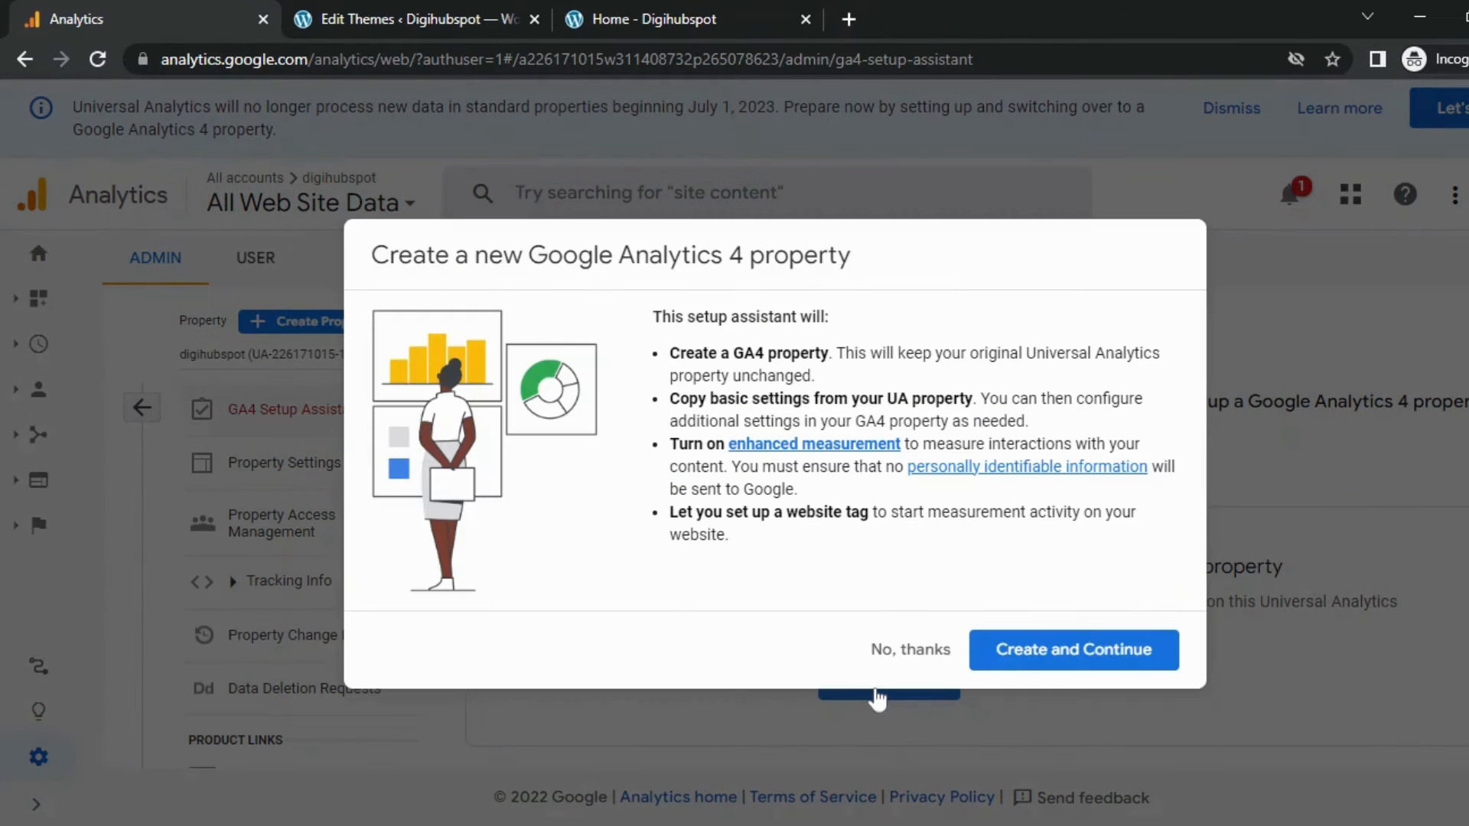
pyautogui.click(1033, 662)
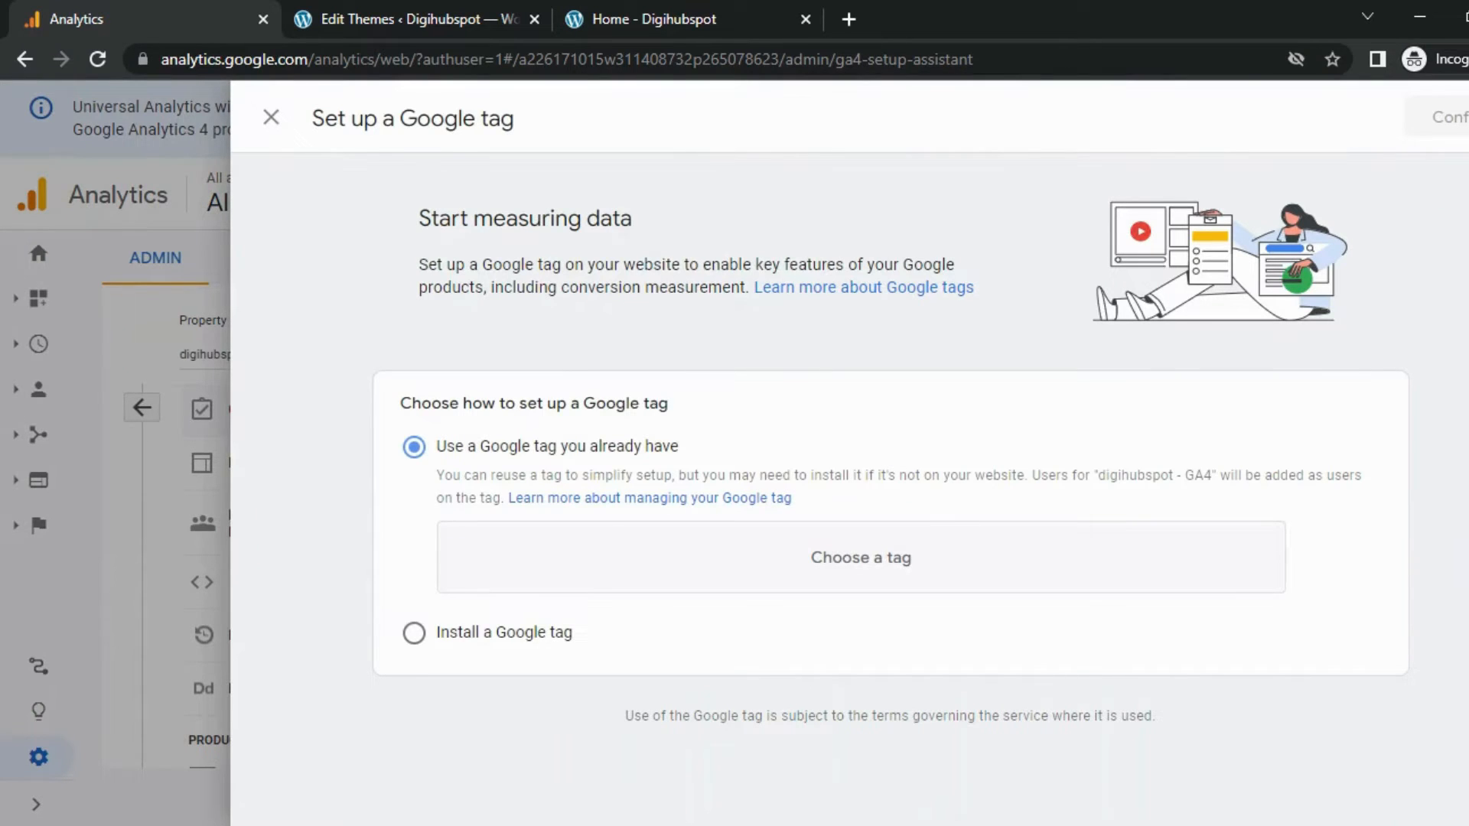
# Choose to install a Google tag manually and copy its gtag.js snippet
pyautogui.click(459, 635)
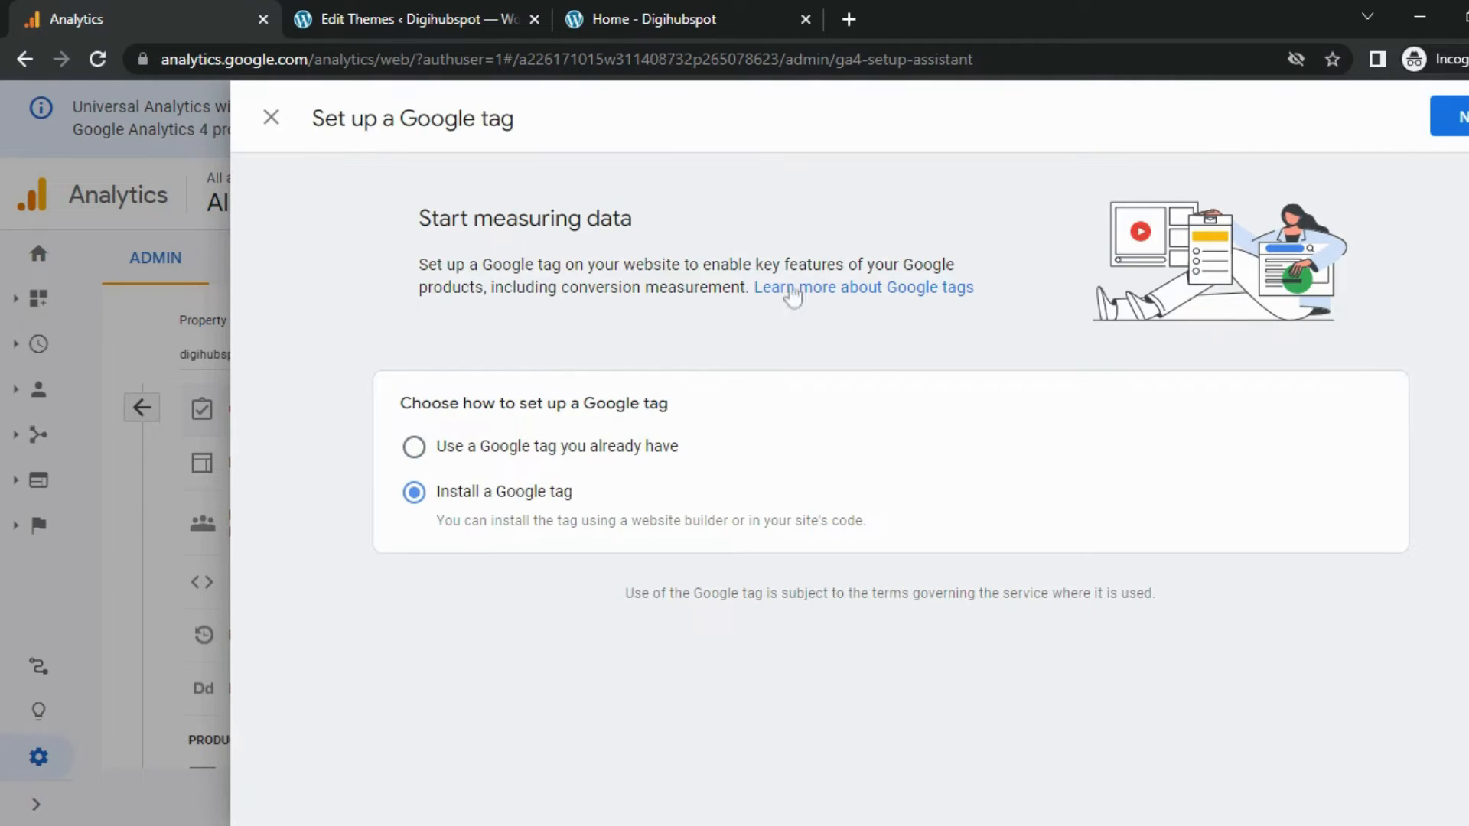
pyautogui.click(1460, 122)
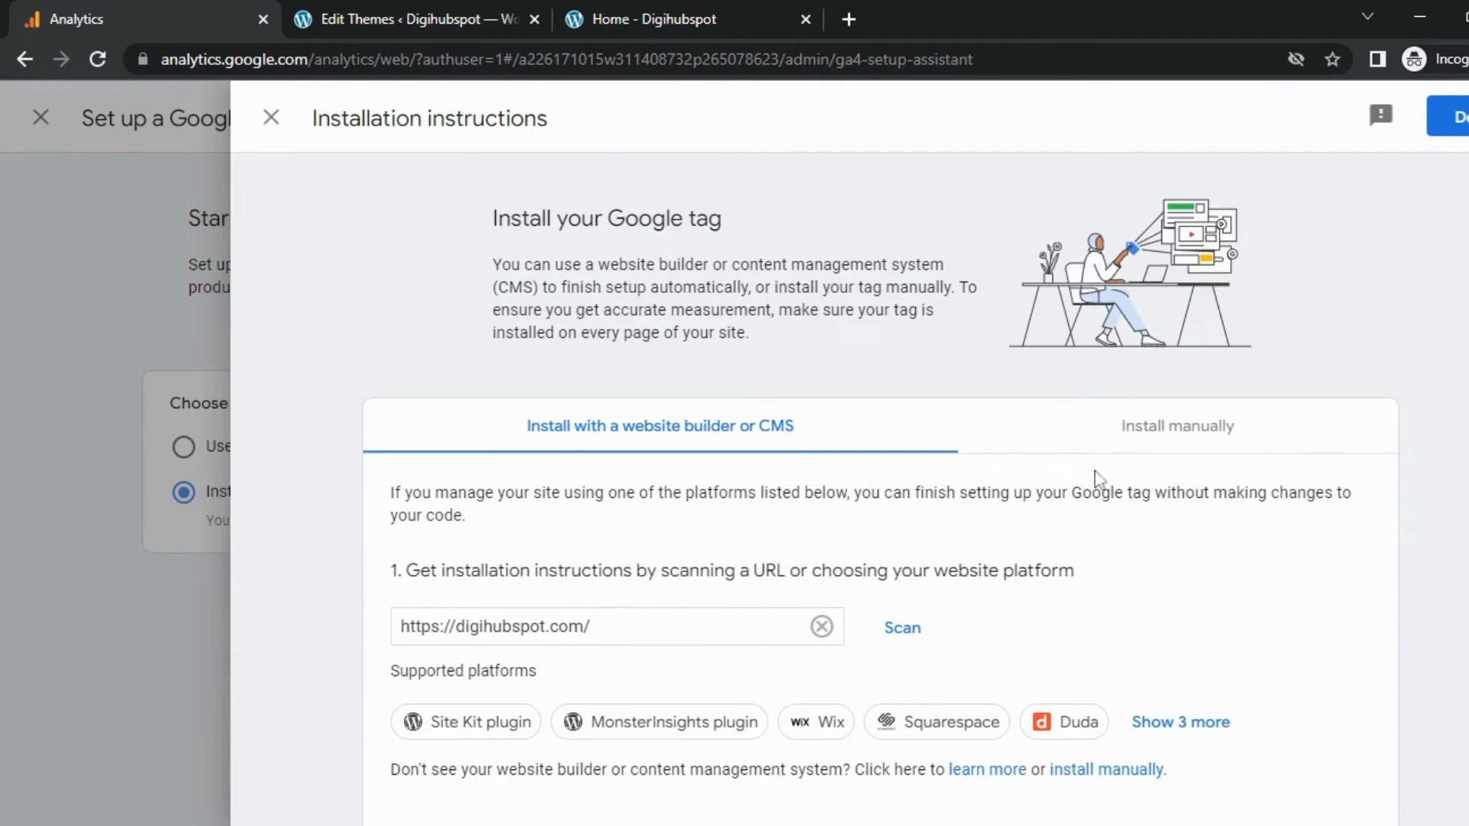
pyautogui.click(1146, 444)
pyautogui.scroll(-2, 796, 573)
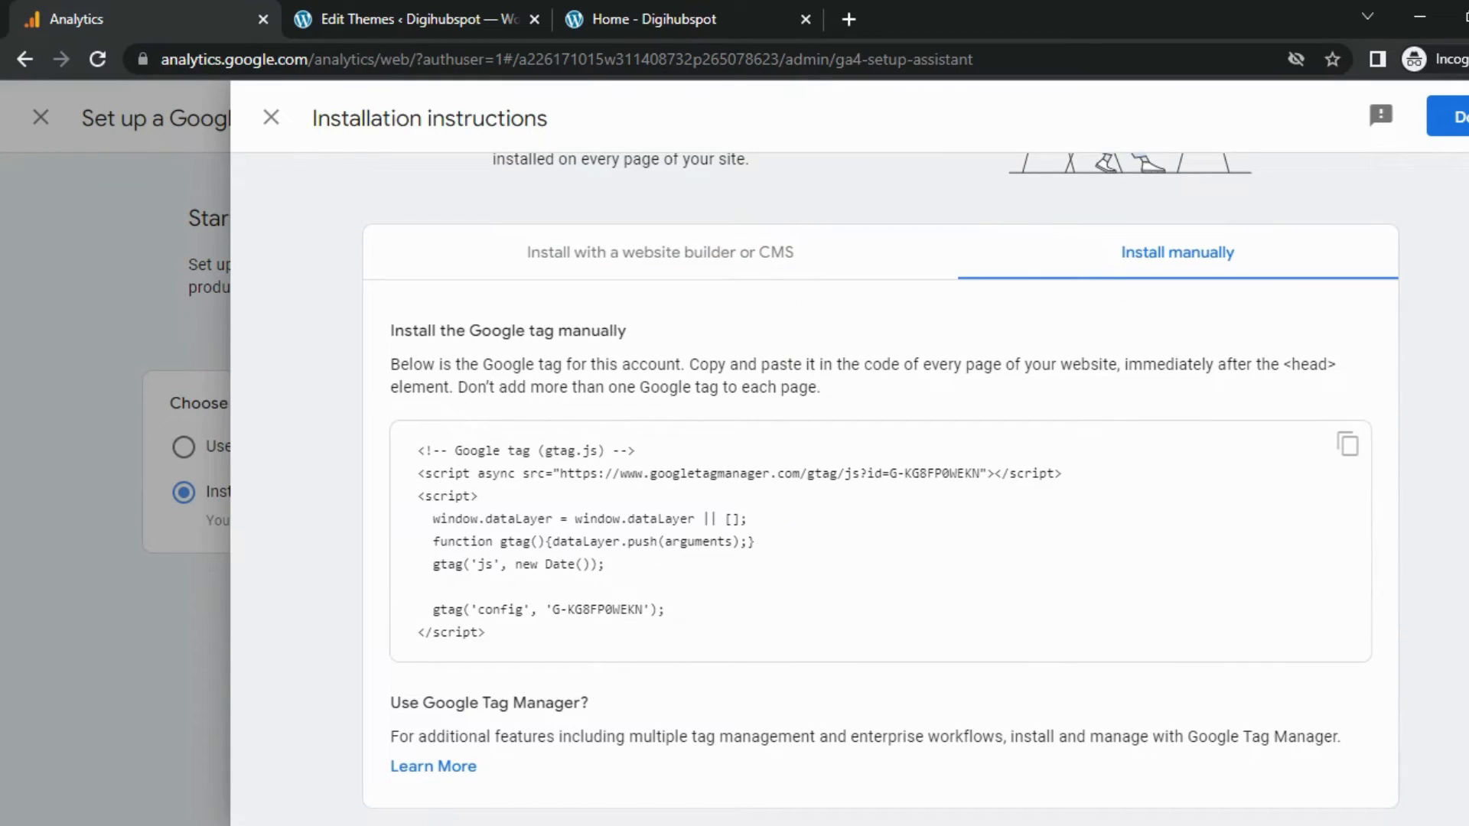
pyautogui.click(1345, 448)
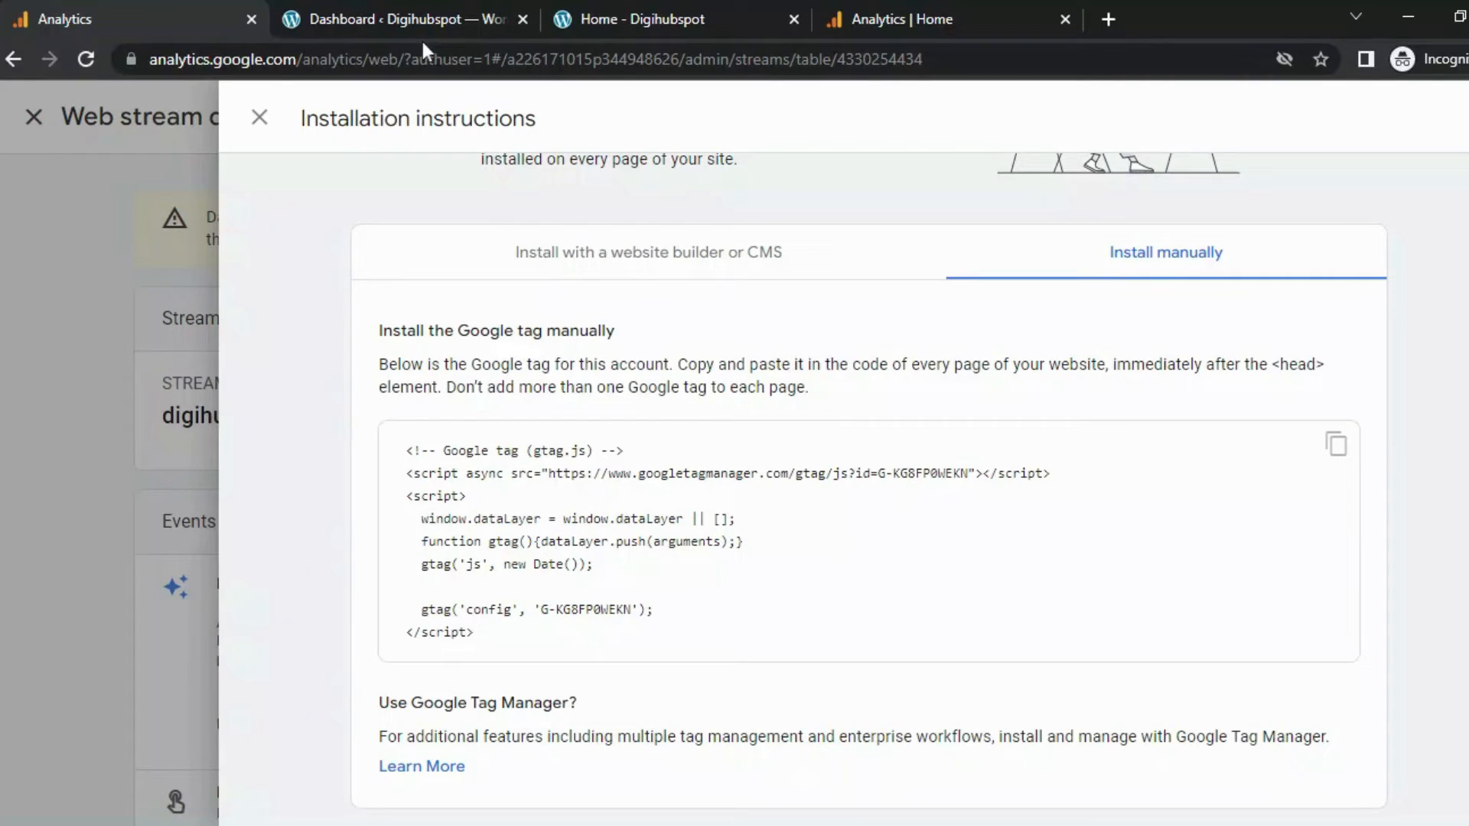
# Switch to the Digihubspot WordPress dashboard and open the Theme File Editor
pyautogui.click(405, 17)
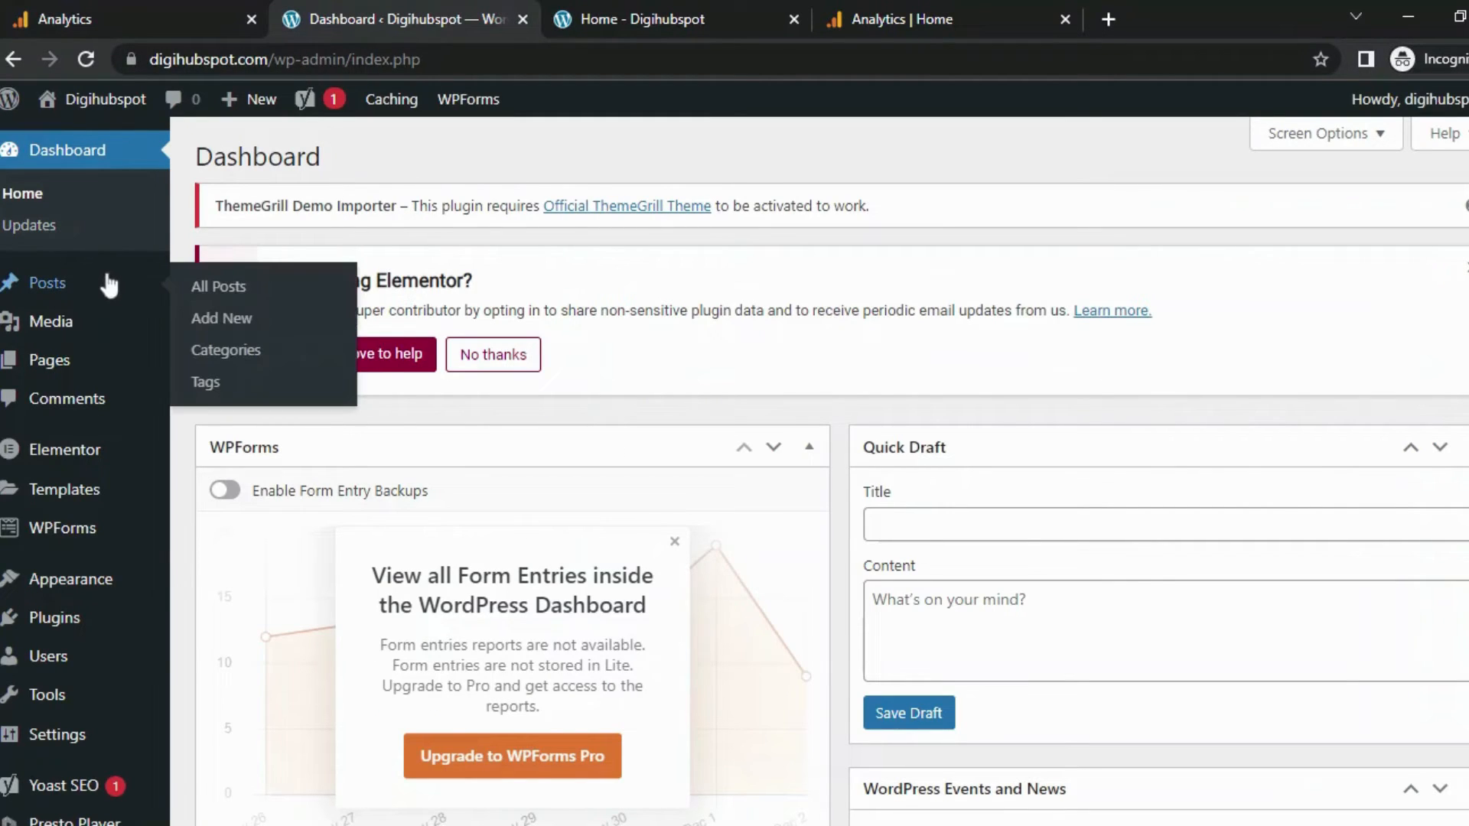
pyautogui.scroll(-2, 115, 405)
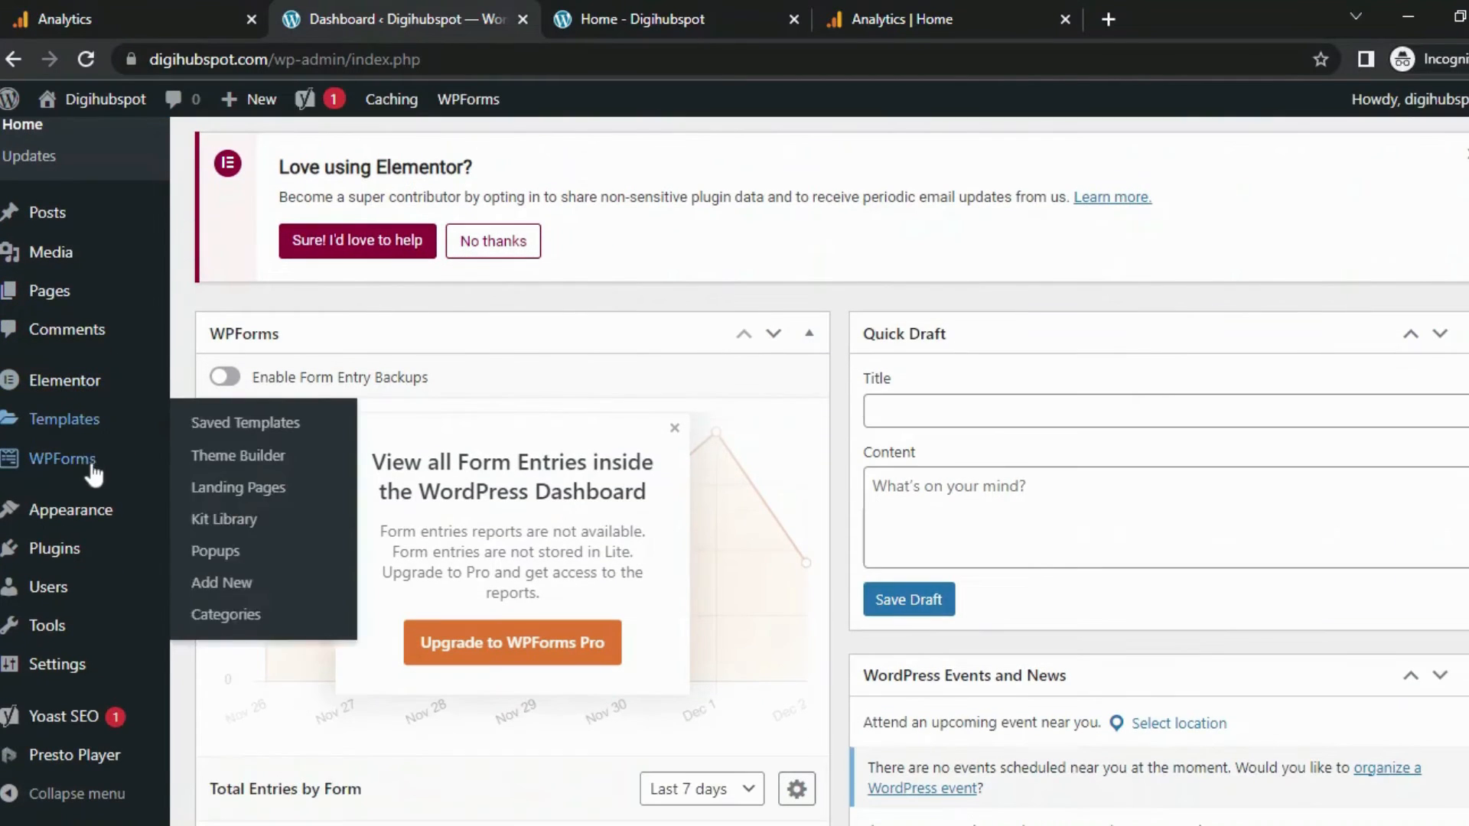
pyautogui.moveTo(101, 471)
pyautogui.moveTo(94, 524)
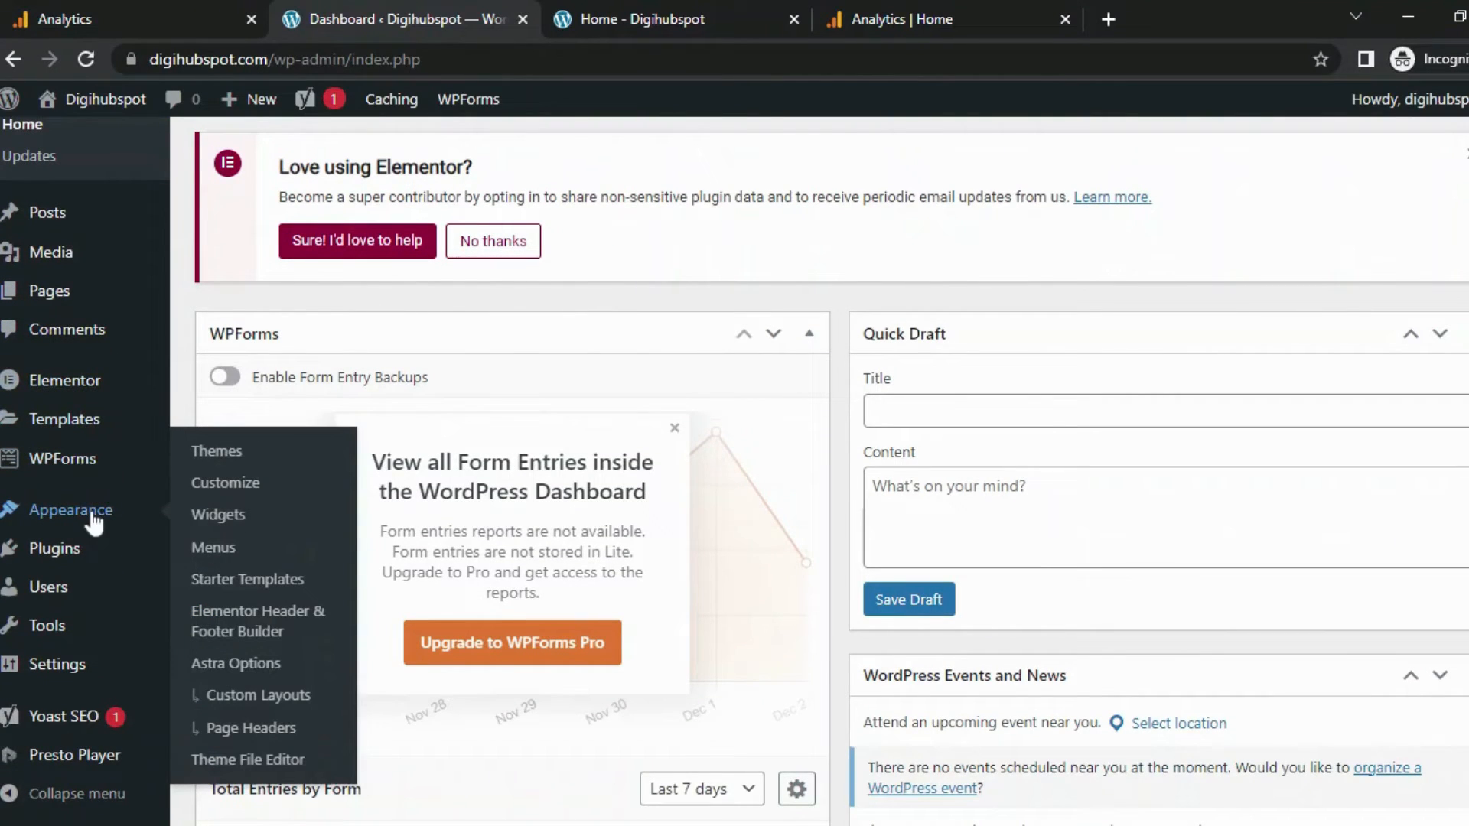
pyautogui.click(253, 760)
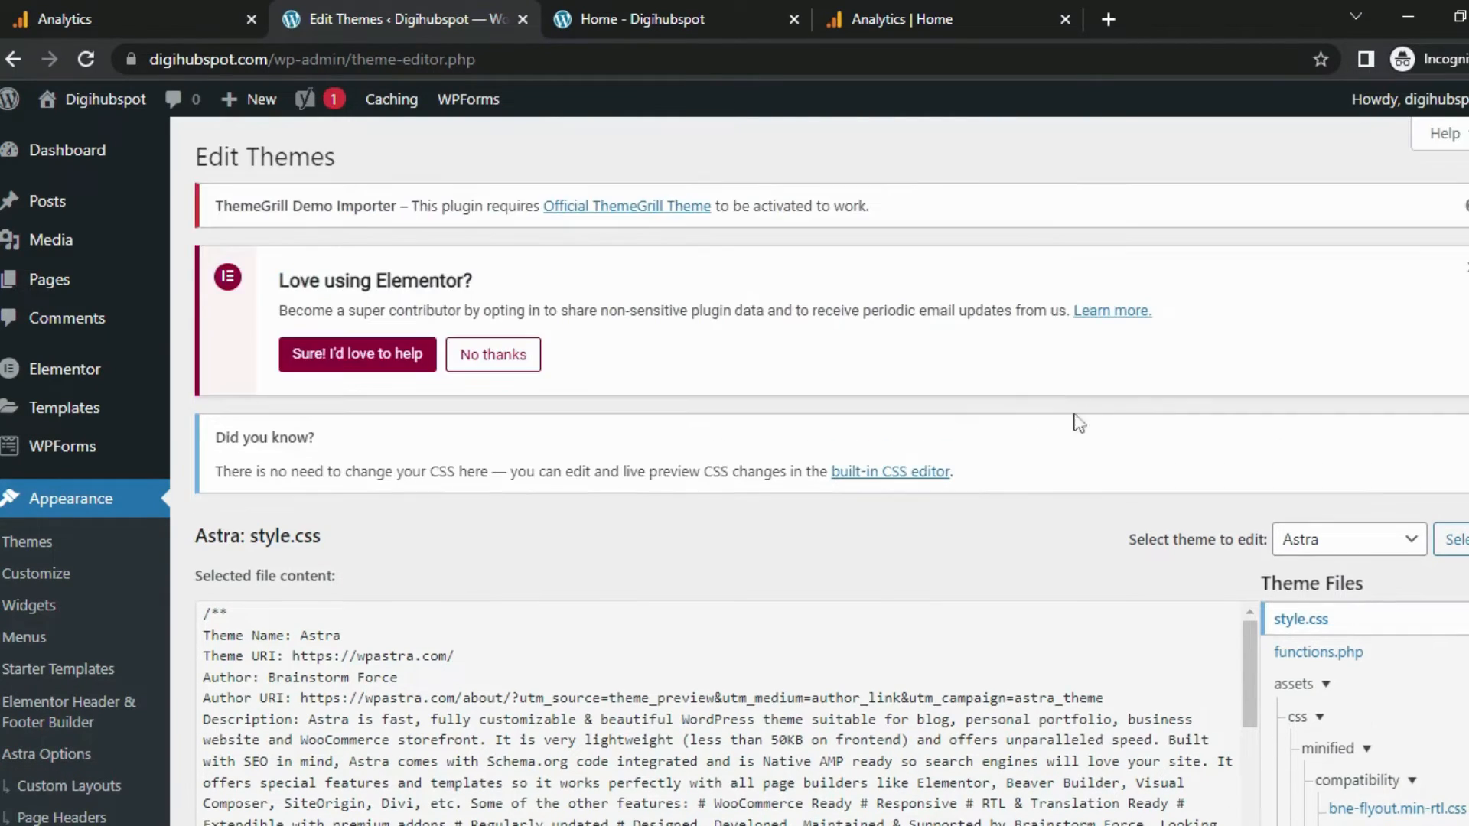
# Open the Astra theme's header.php file and check the Google tag code directly below the opening <head> element
pyautogui.scroll(-6, 1281, 482)
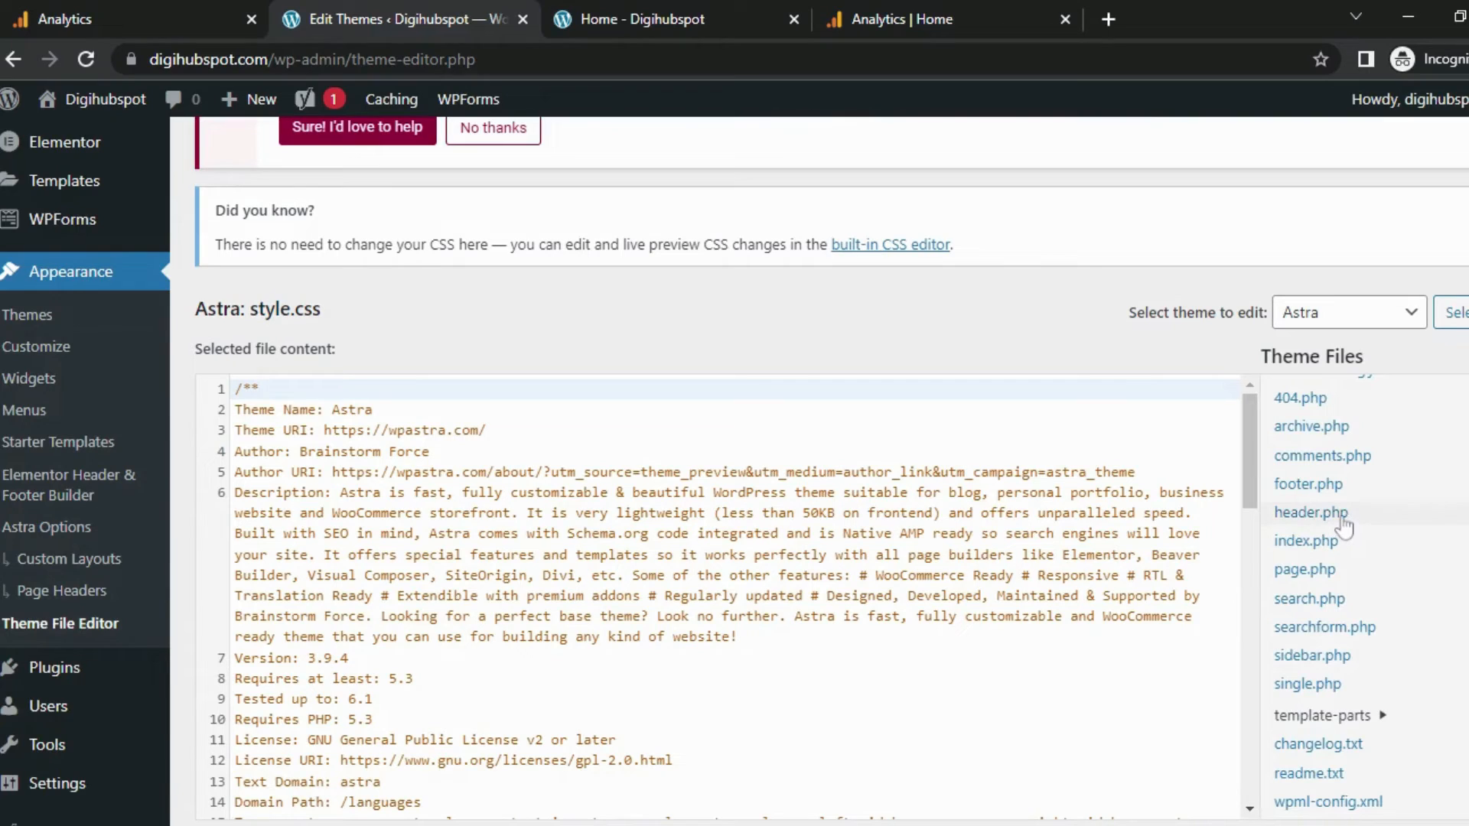
pyautogui.click(1342, 520)
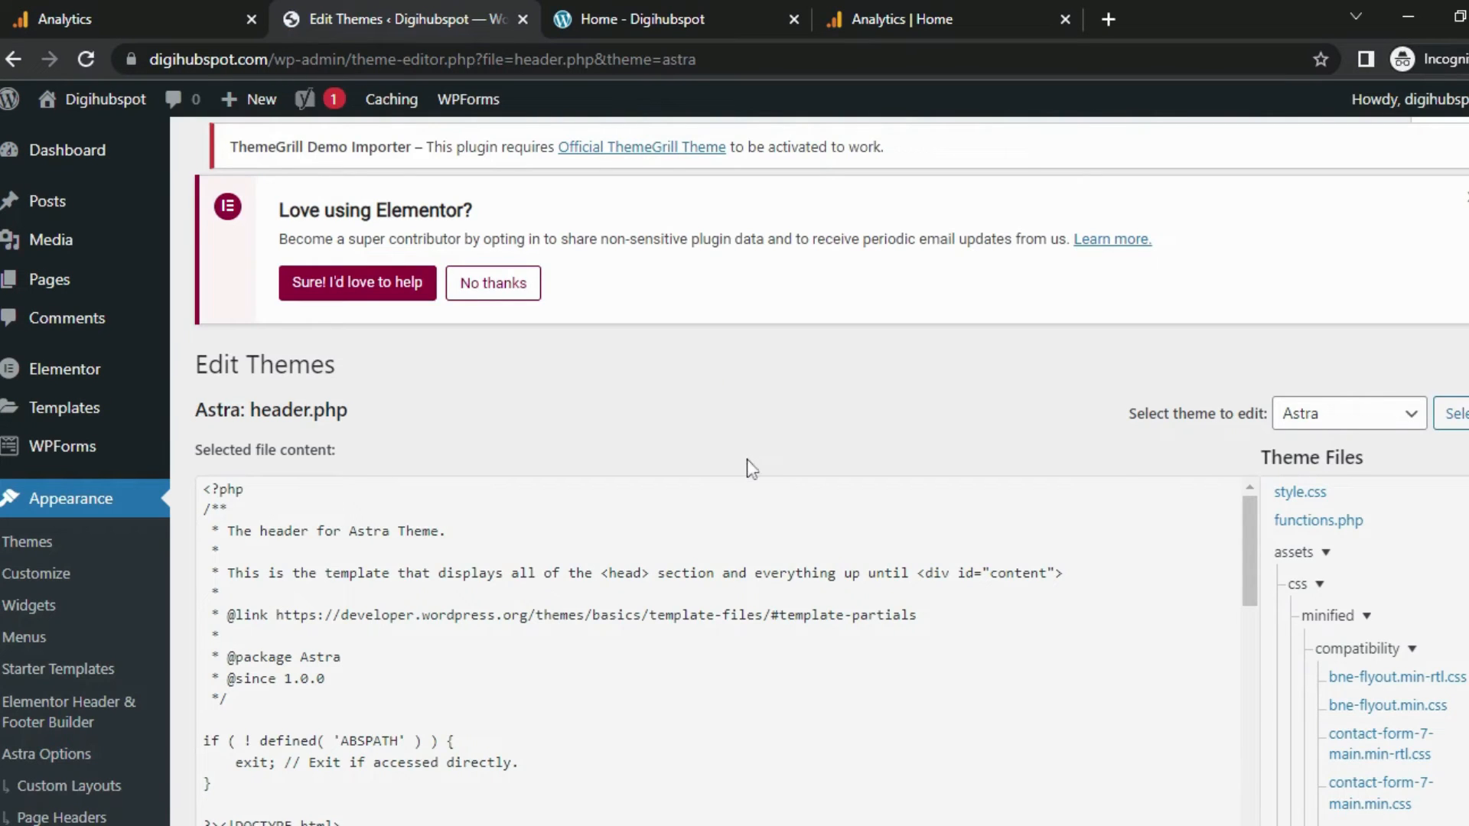
pyautogui.scroll(-3, 731, 492)
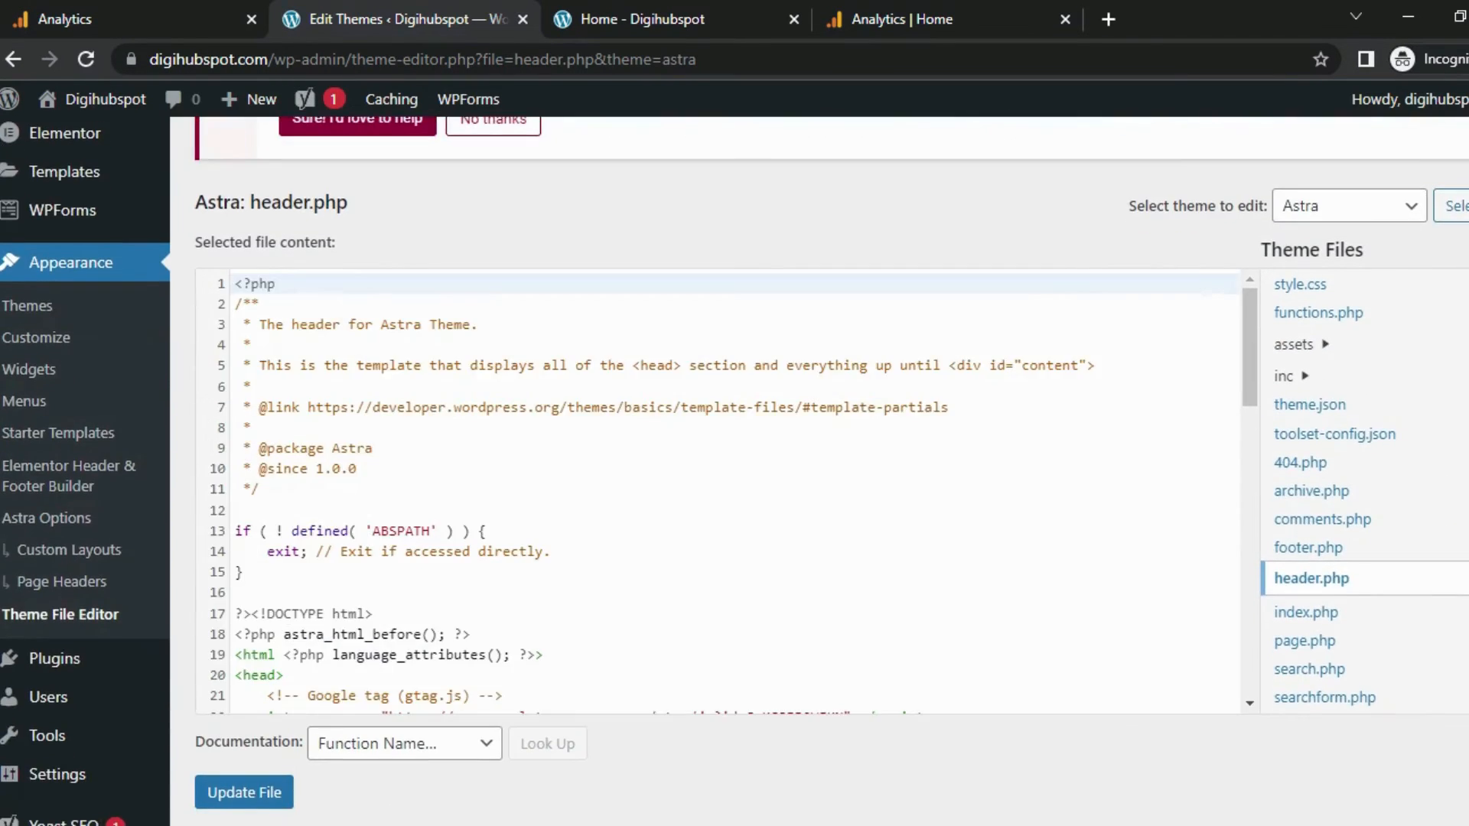
pyautogui.scroll(-5, 731, 492)
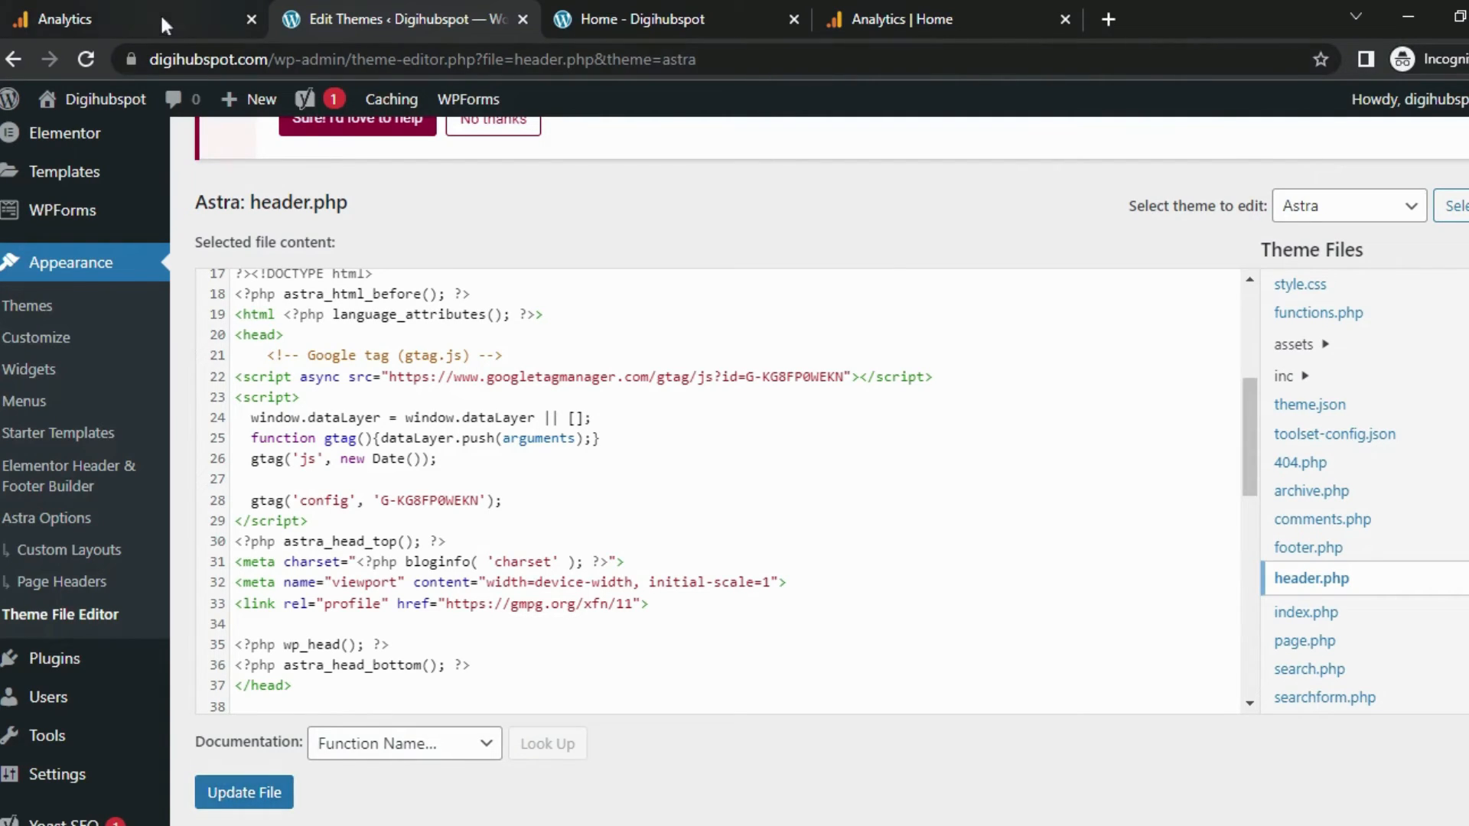
# Check the GA4 home page, then reload the live Digihubspot home page and browse down it as a test visit
pyautogui.click(870, 17)
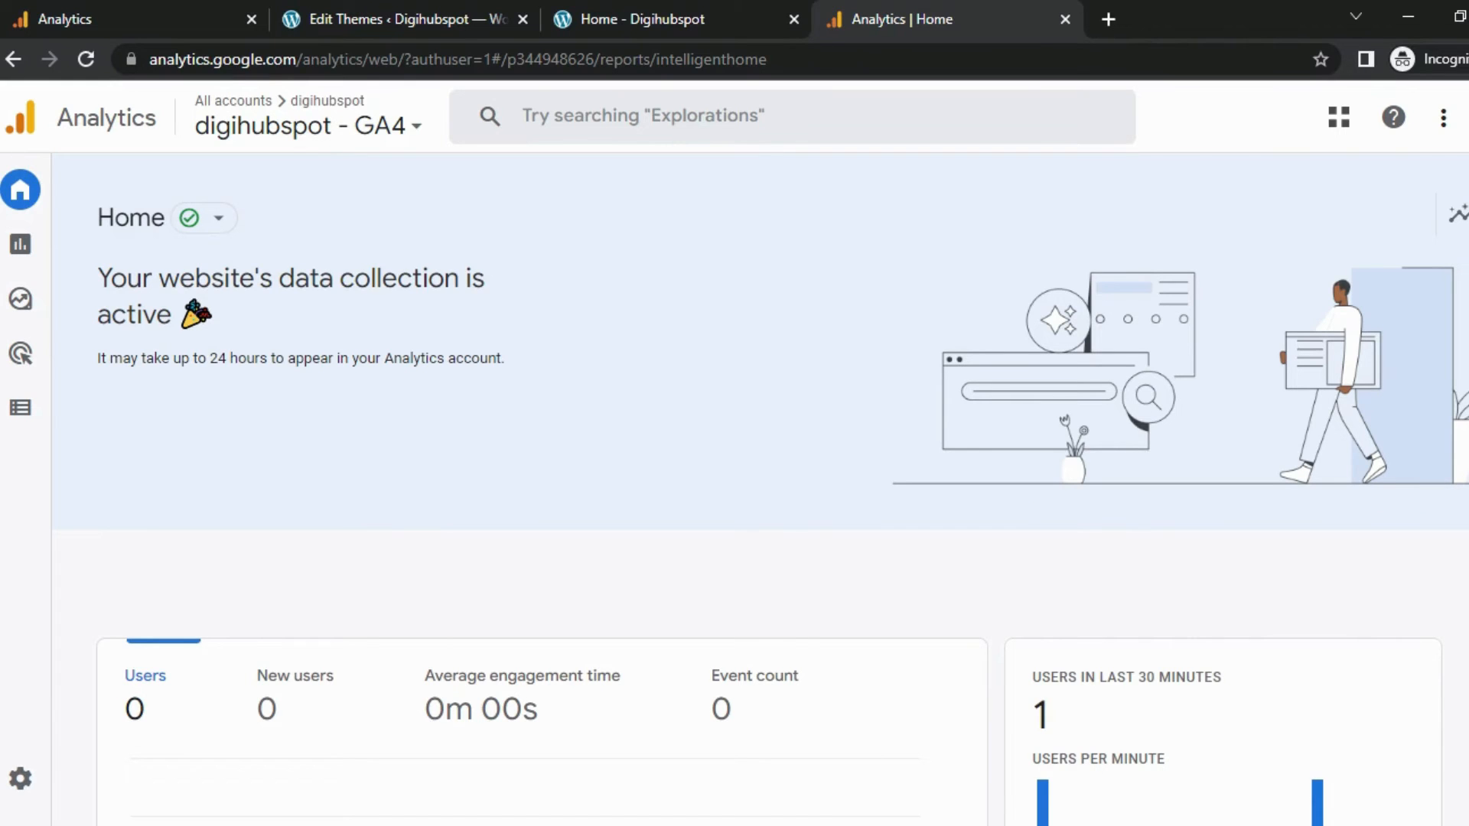
pyautogui.click(678, 10)
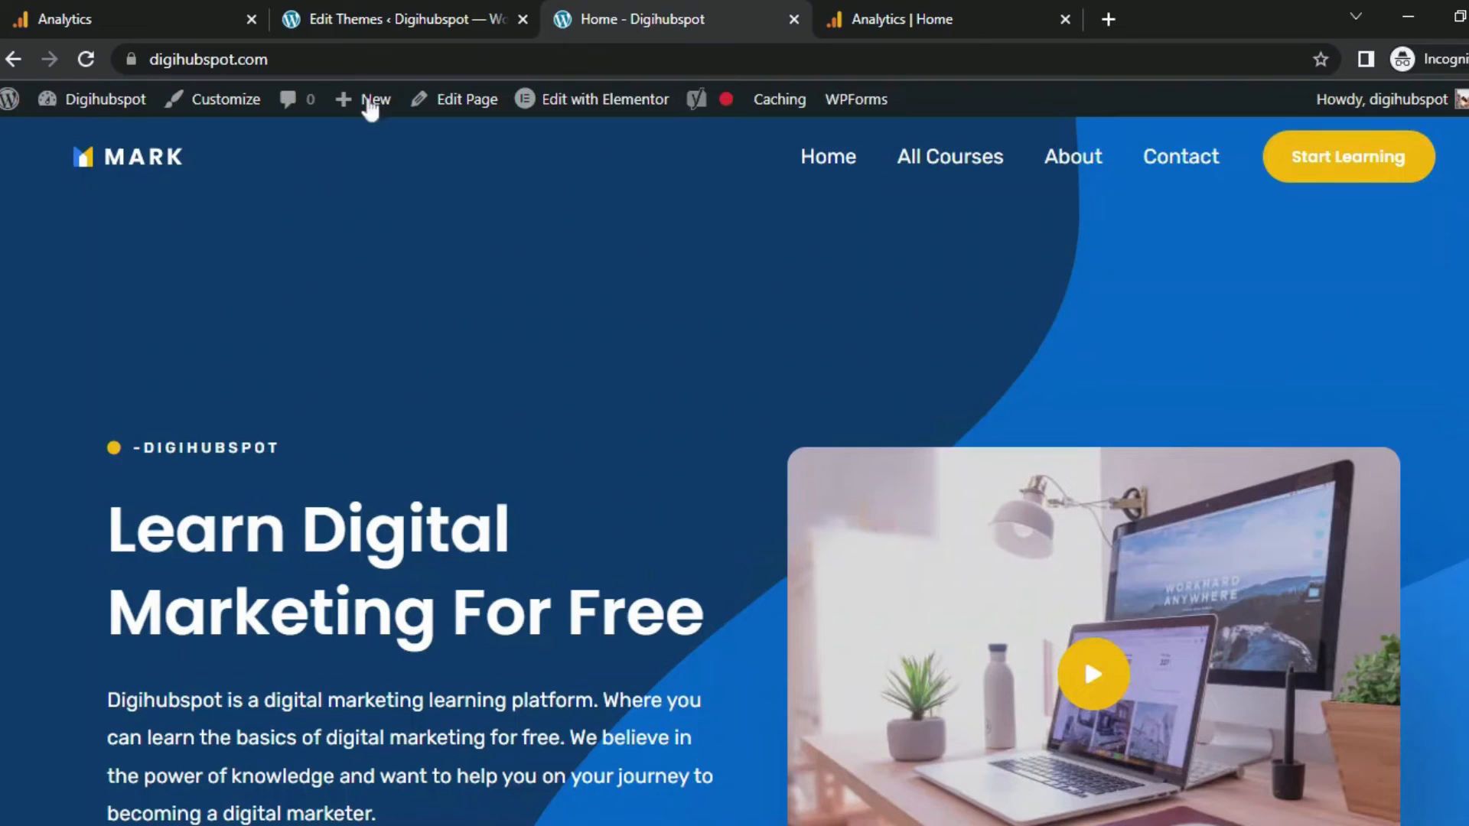
pyautogui.click(86, 68)
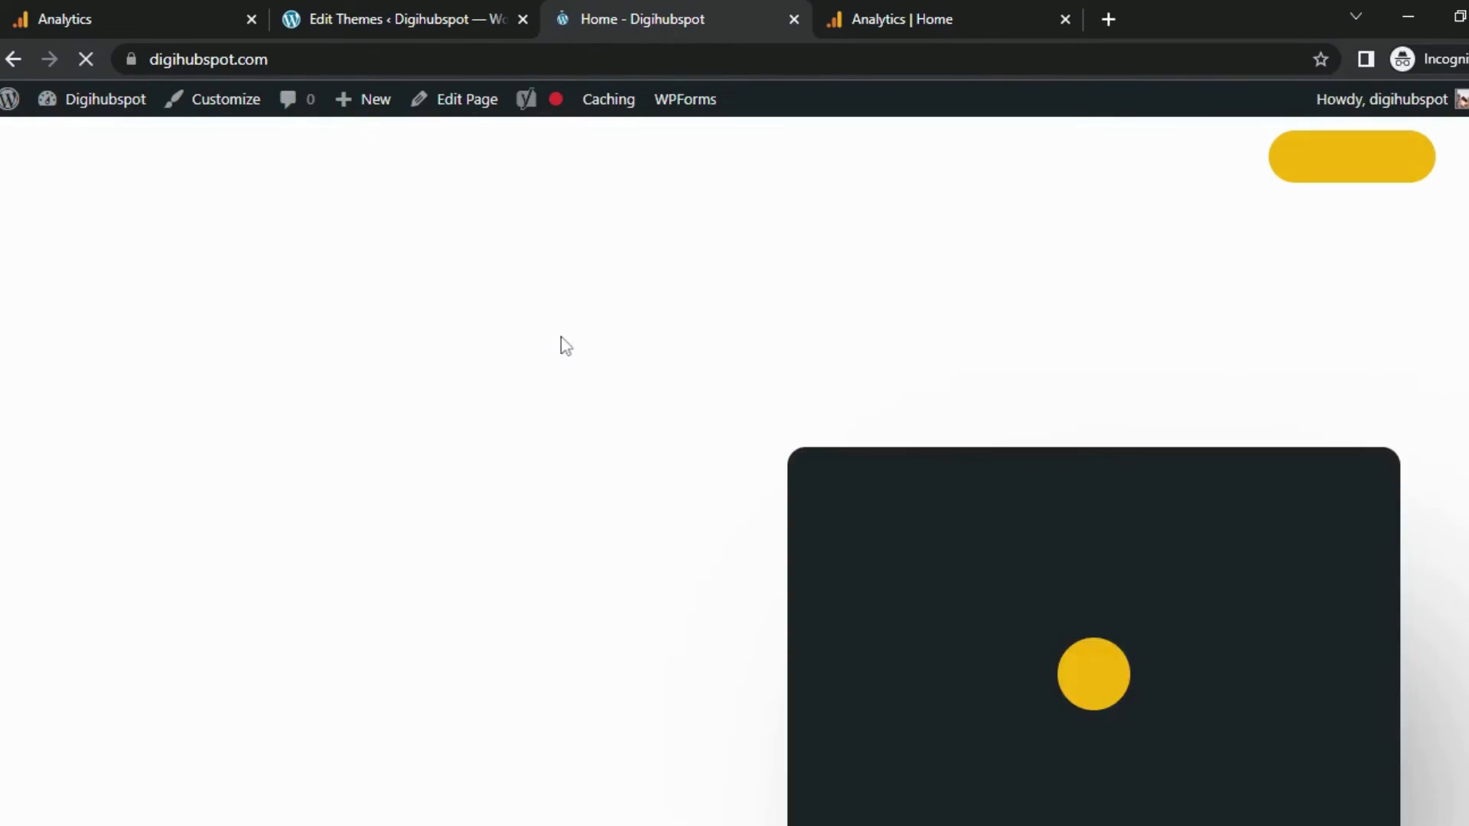
pyautogui.scroll(-15, 561, 338)
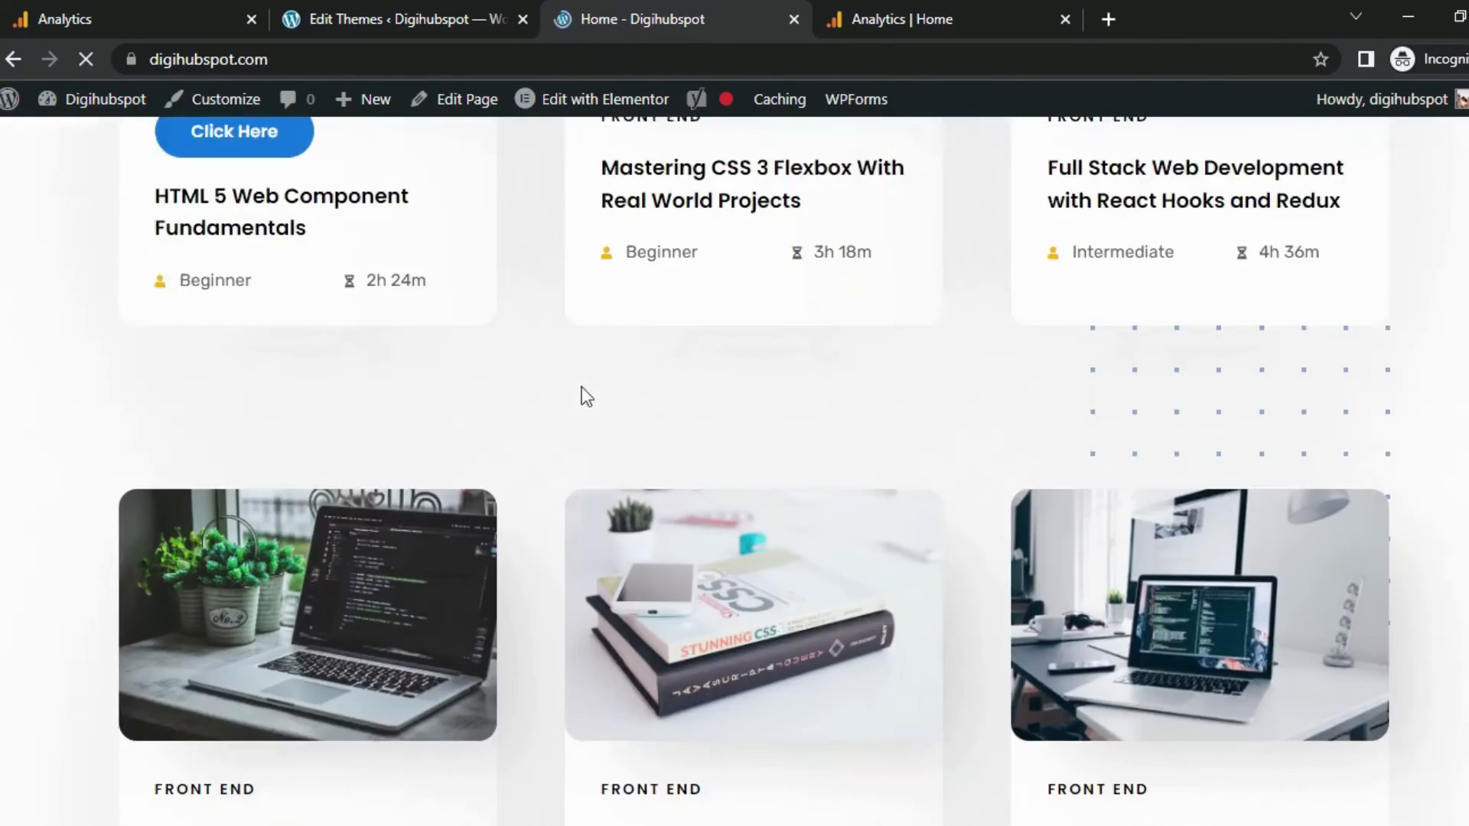
pyautogui.scroll(-5, 581, 387)
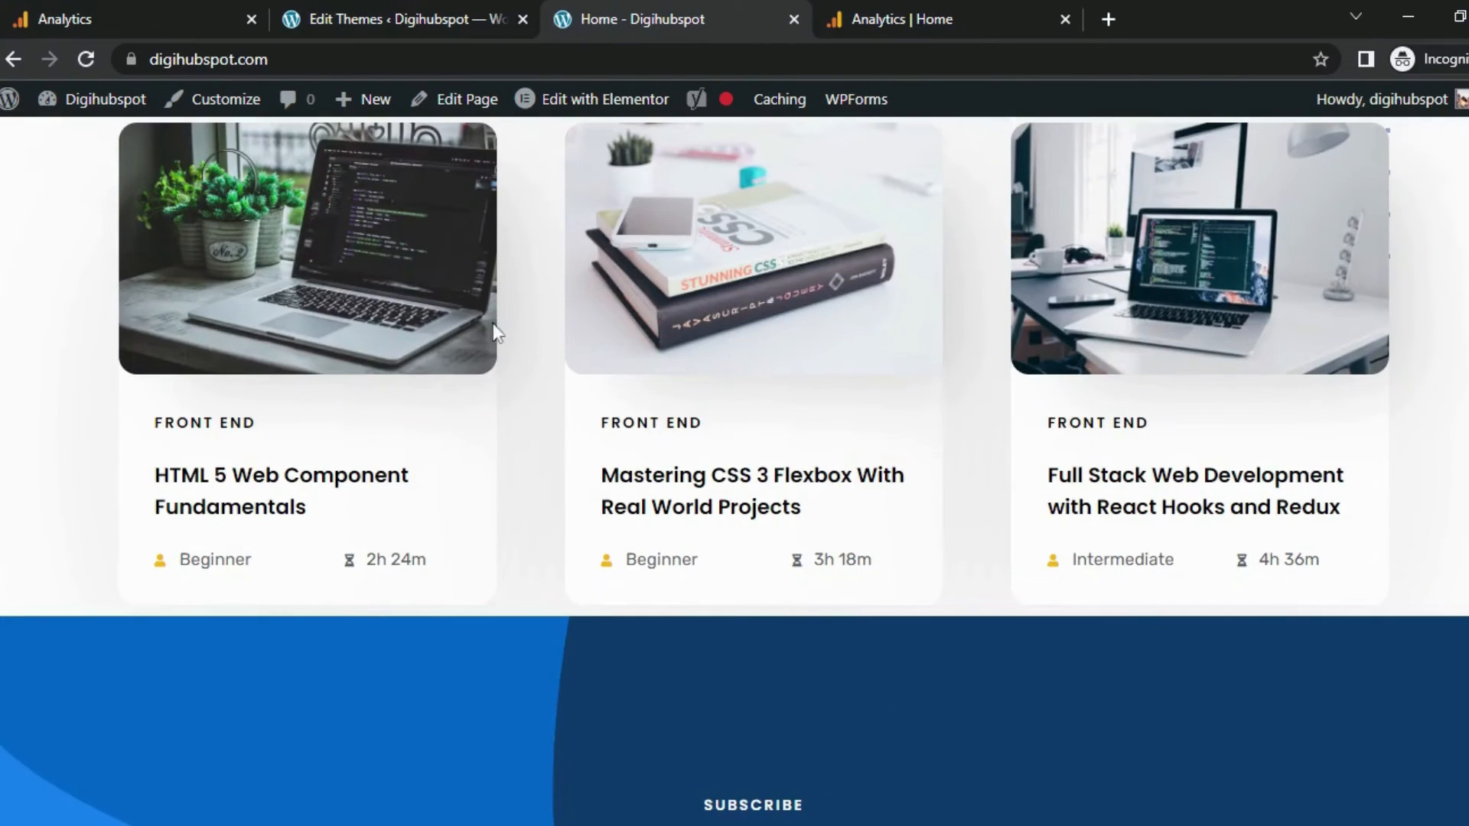
# Return to the digihubspot - GA4 property in Google Analytics and open its Realtime report
pyautogui.click(880, 19)
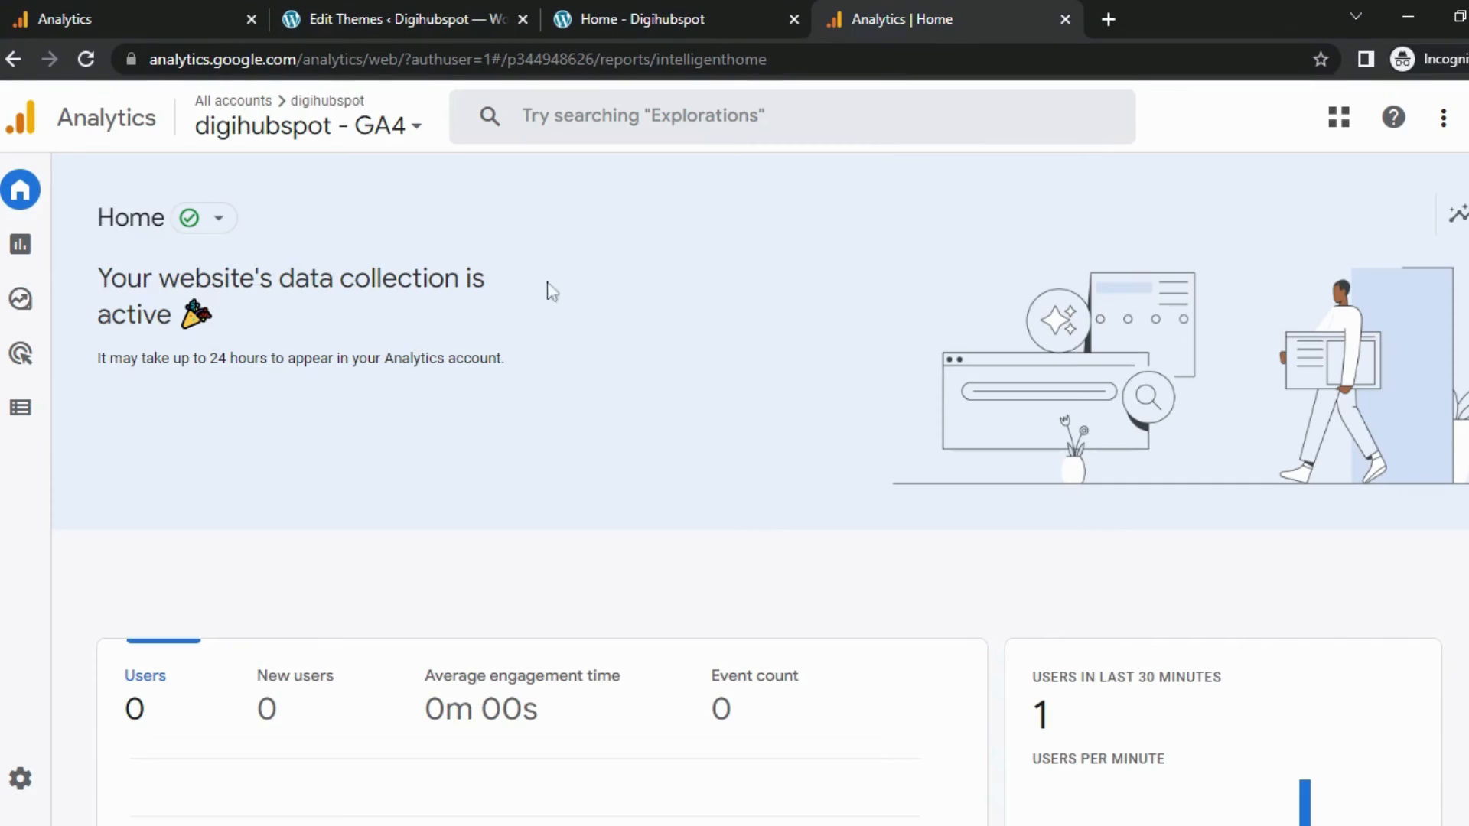
pyautogui.moveTo(31, 257)
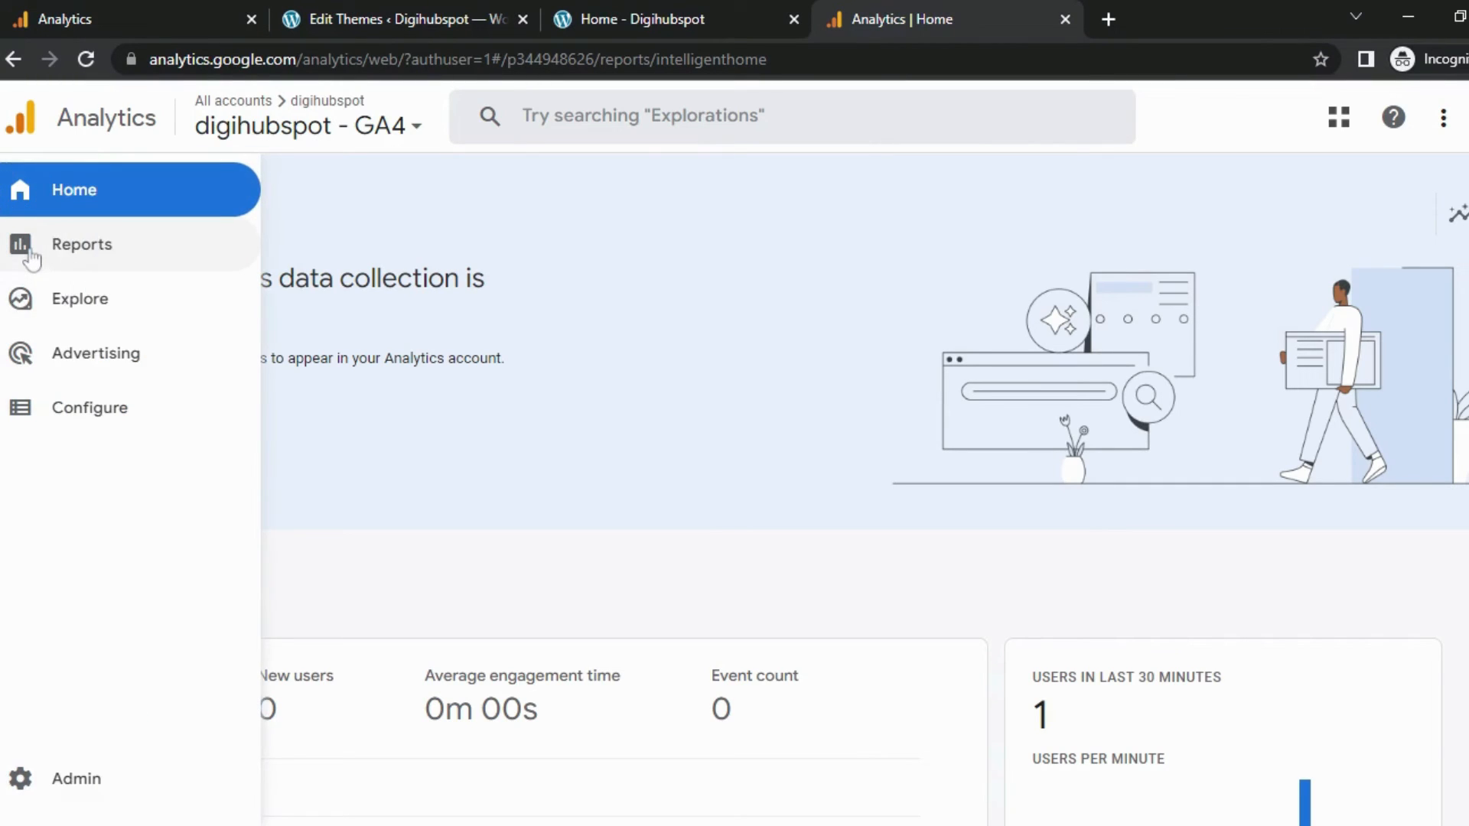
pyautogui.click(76, 260)
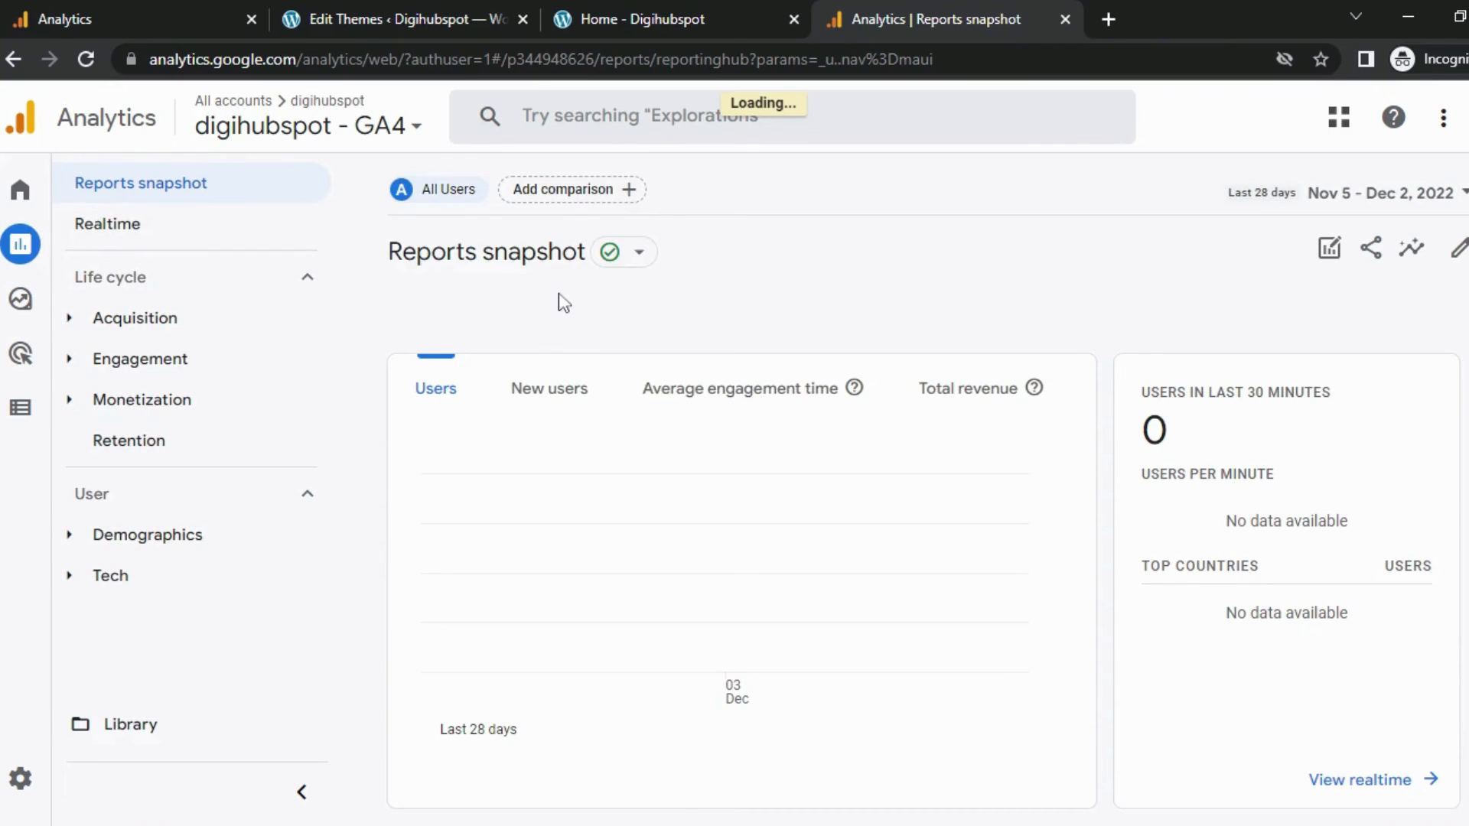
pyautogui.click(125, 241)
# Return to the live Digihubspot website and visit its About page as another test page view
pyautogui.click(690, 22)
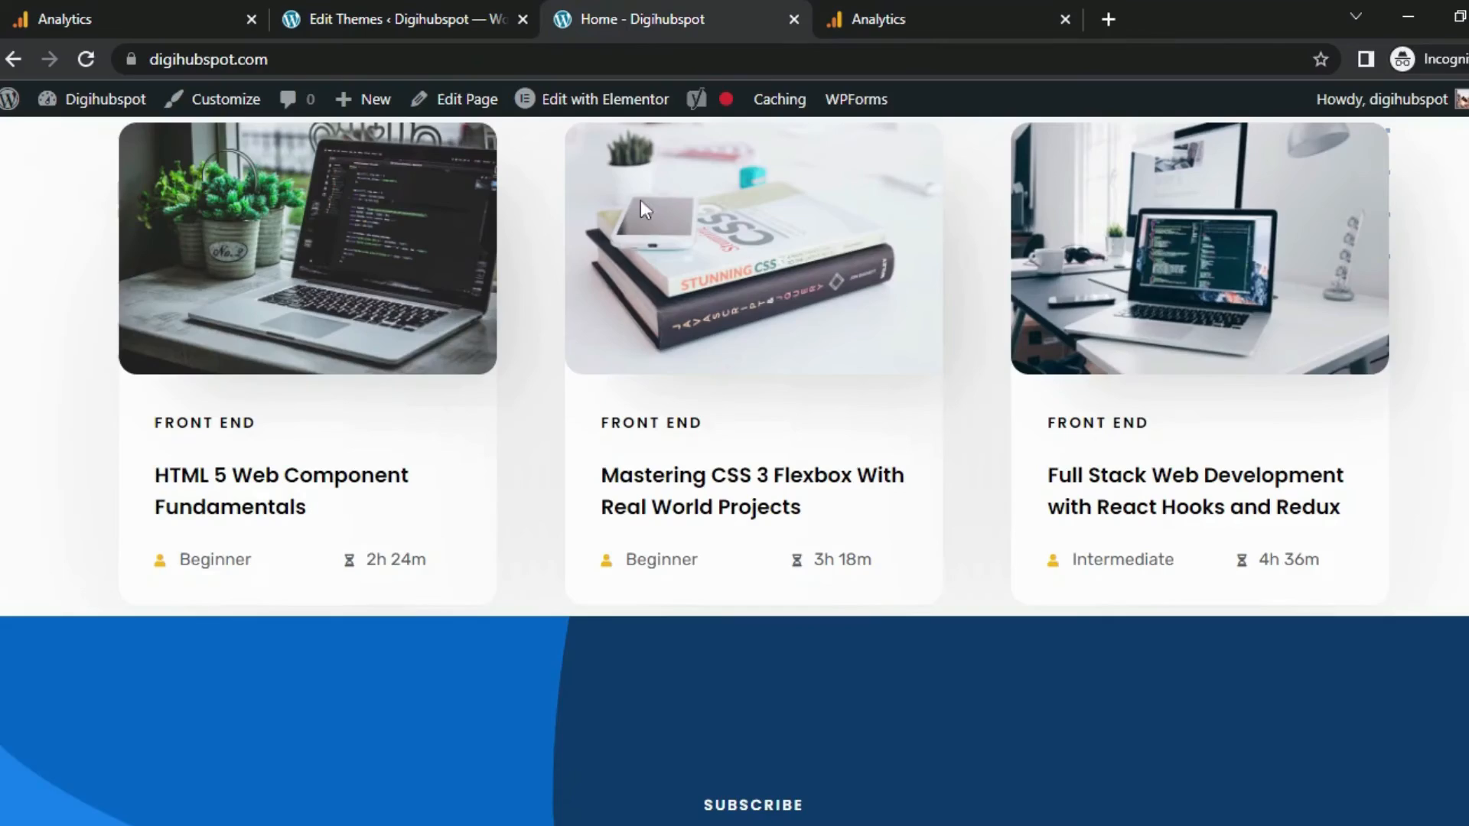
pyautogui.scroll(15, 765, 306)
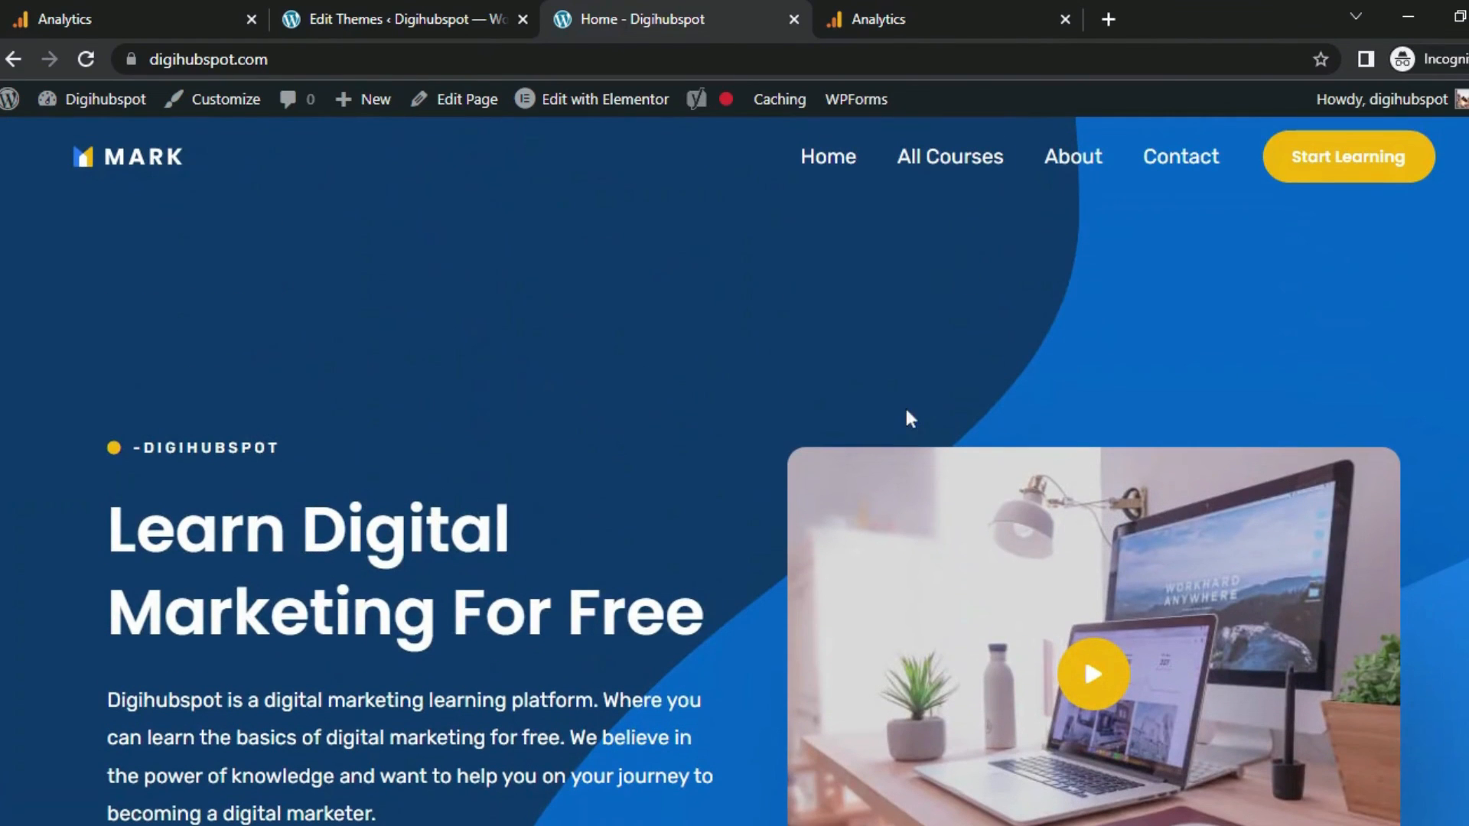
pyautogui.click(1073, 163)
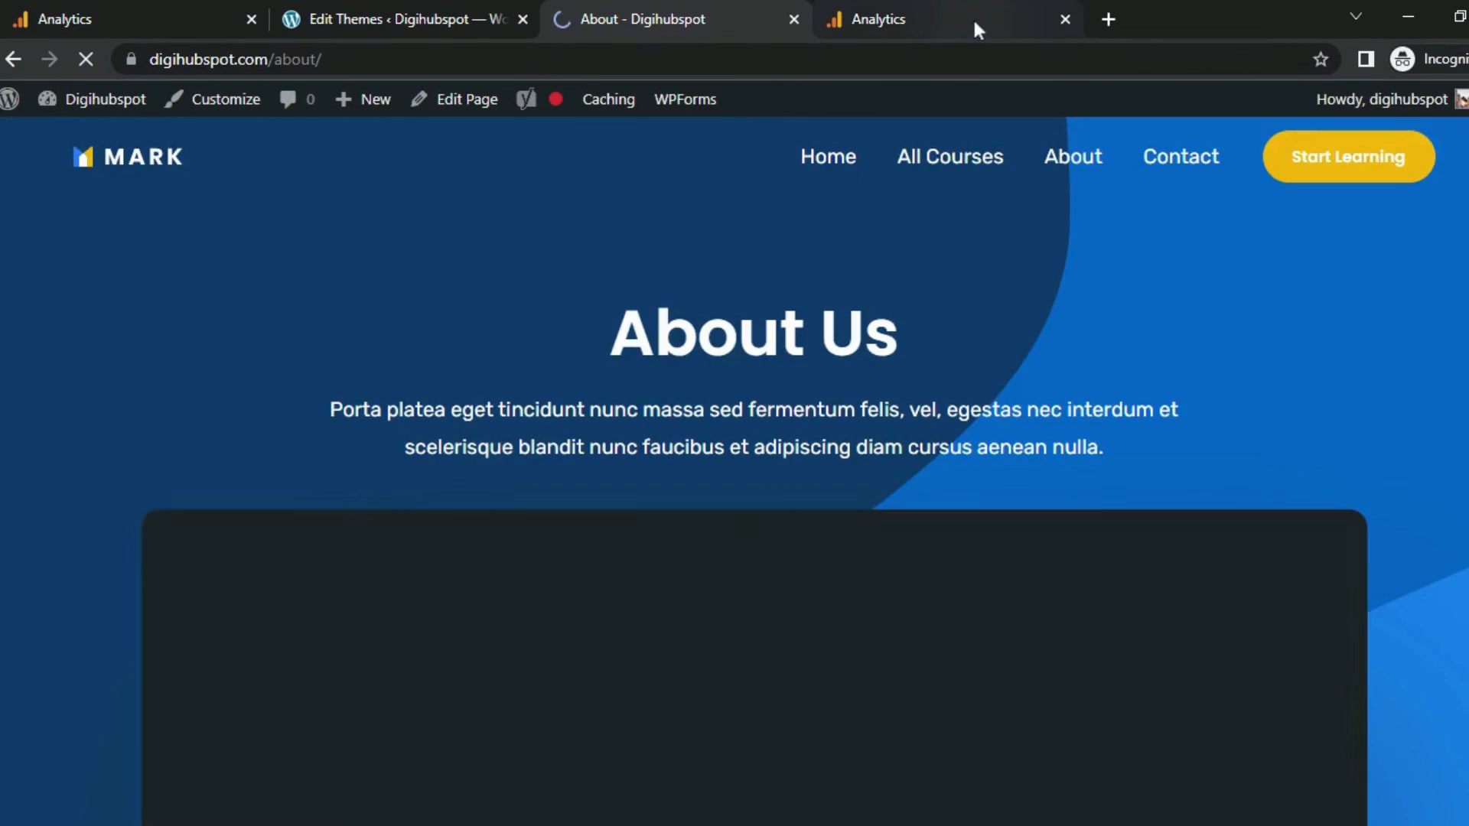
# Examine the GA4 Realtime overview for recent users, device category, audience, page views, events and visitor location
pyautogui.click(977, 29)
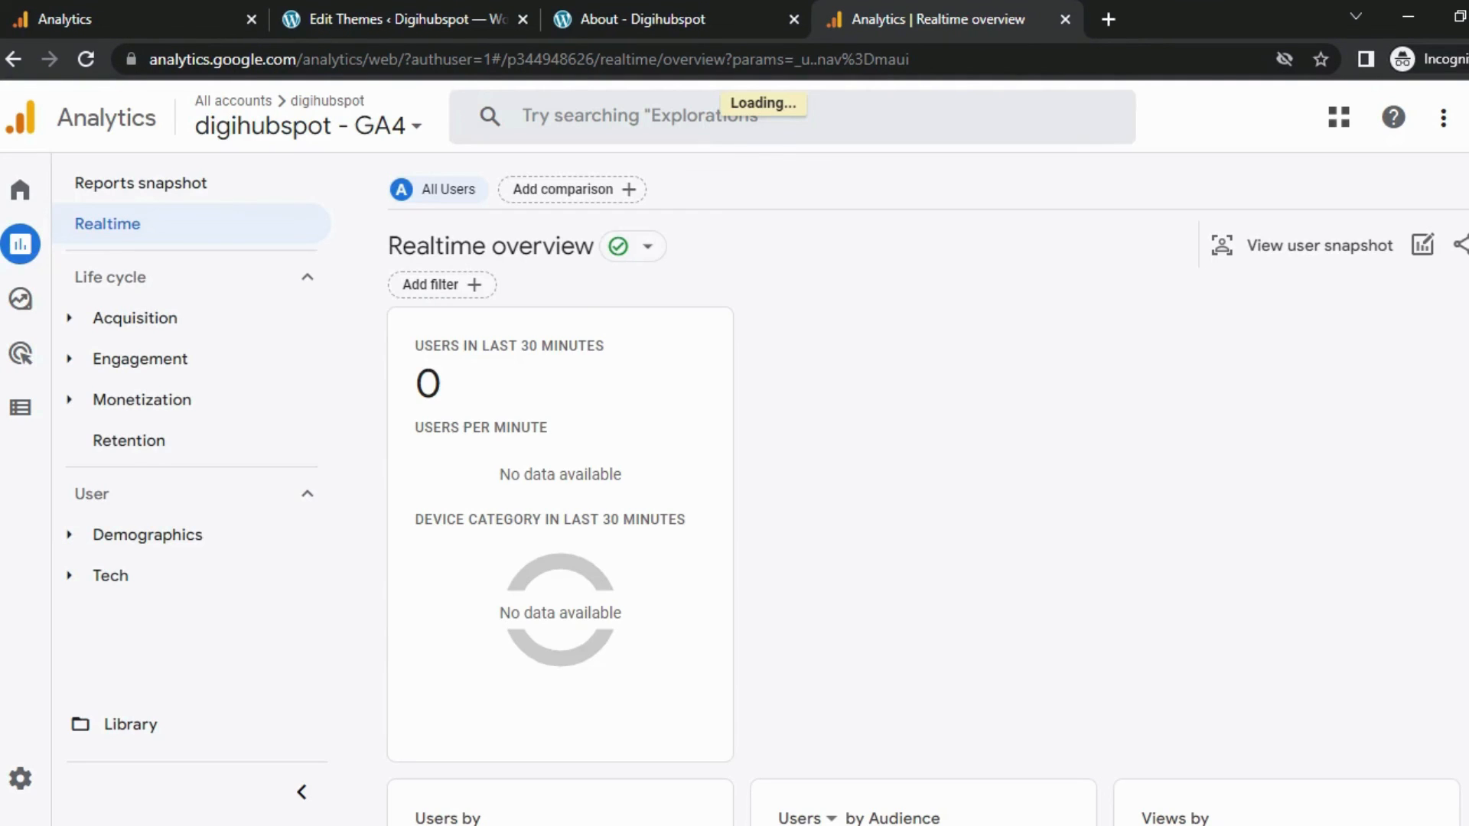
pyautogui.scroll(-3, 497, 356)
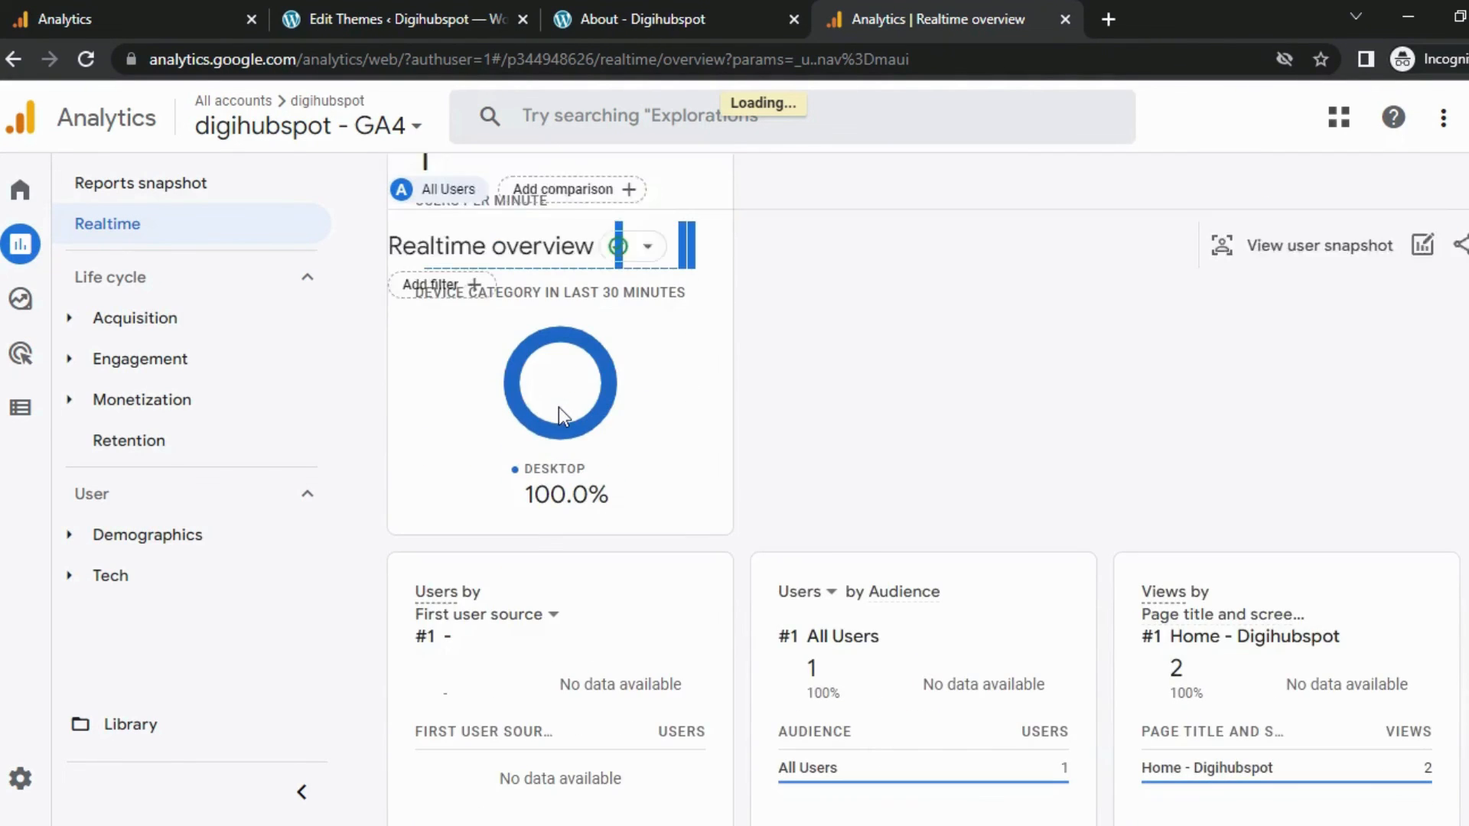
pyautogui.scroll(-4, 562, 429)
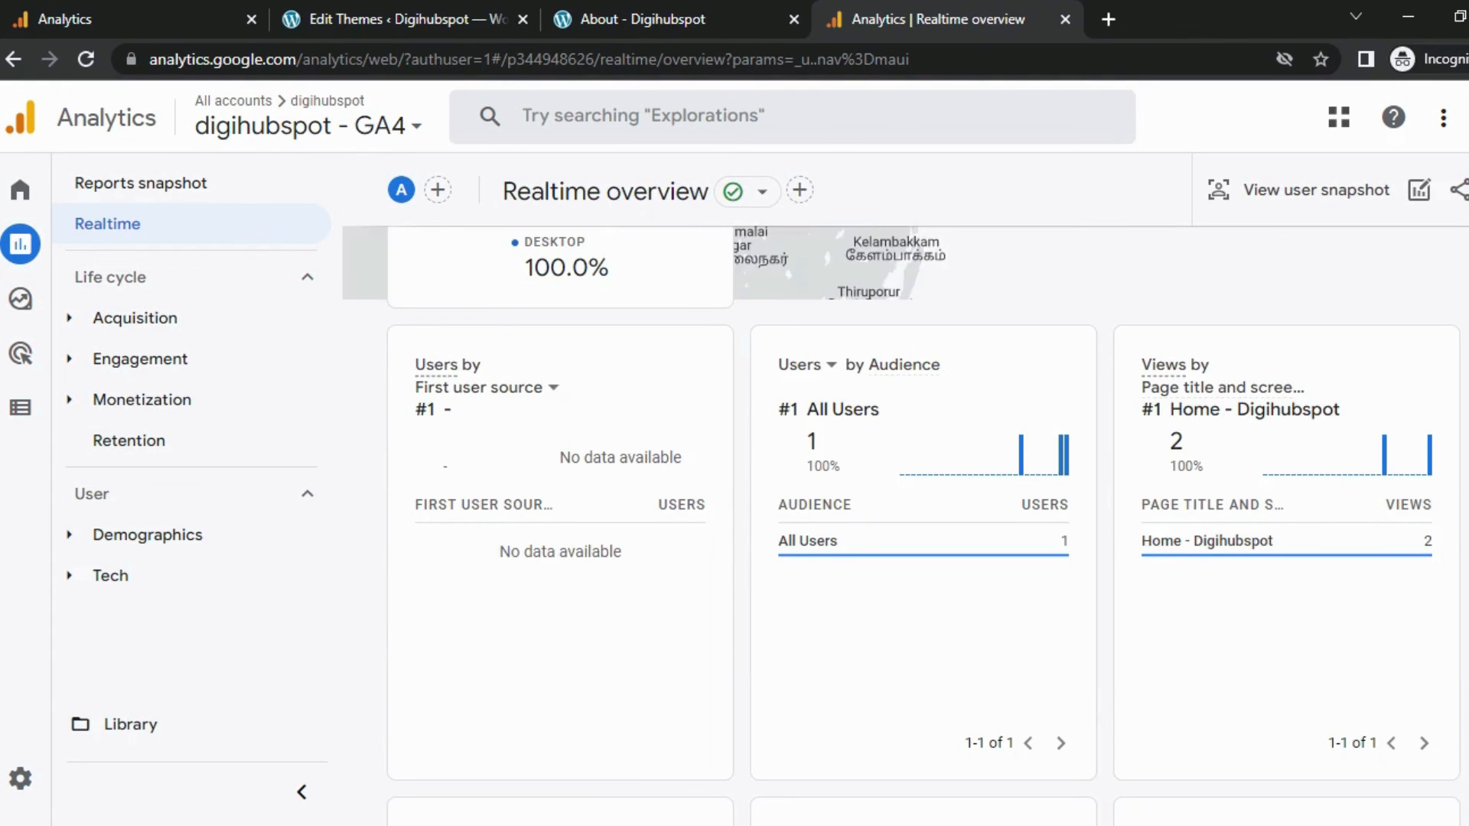
pyautogui.scroll(-5, 577, 456)
pyautogui.scroll(-1, 594, 469)
pyautogui.scroll(10, 594, 469)
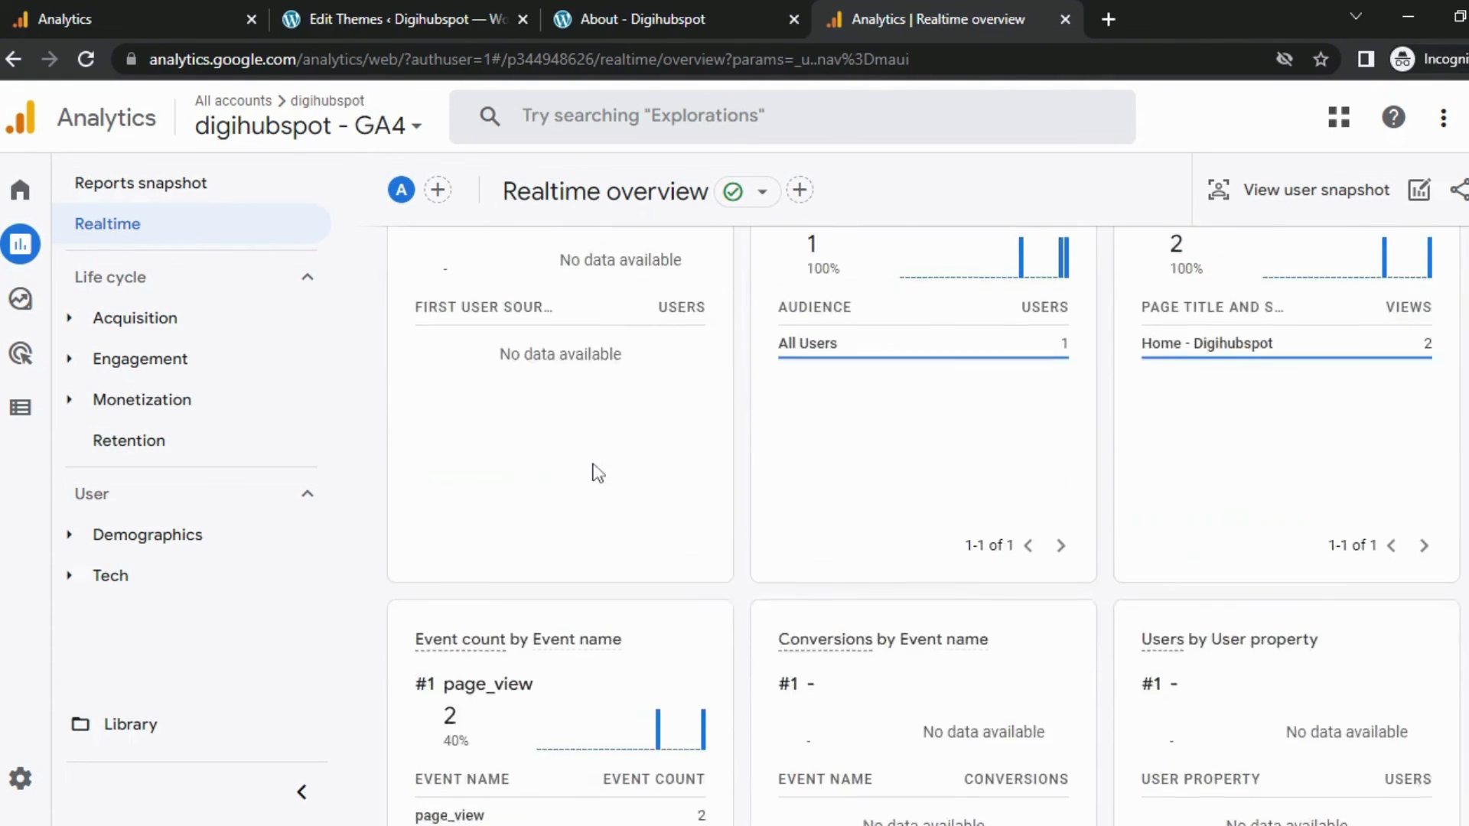
pyautogui.scroll(1, 600, 482)
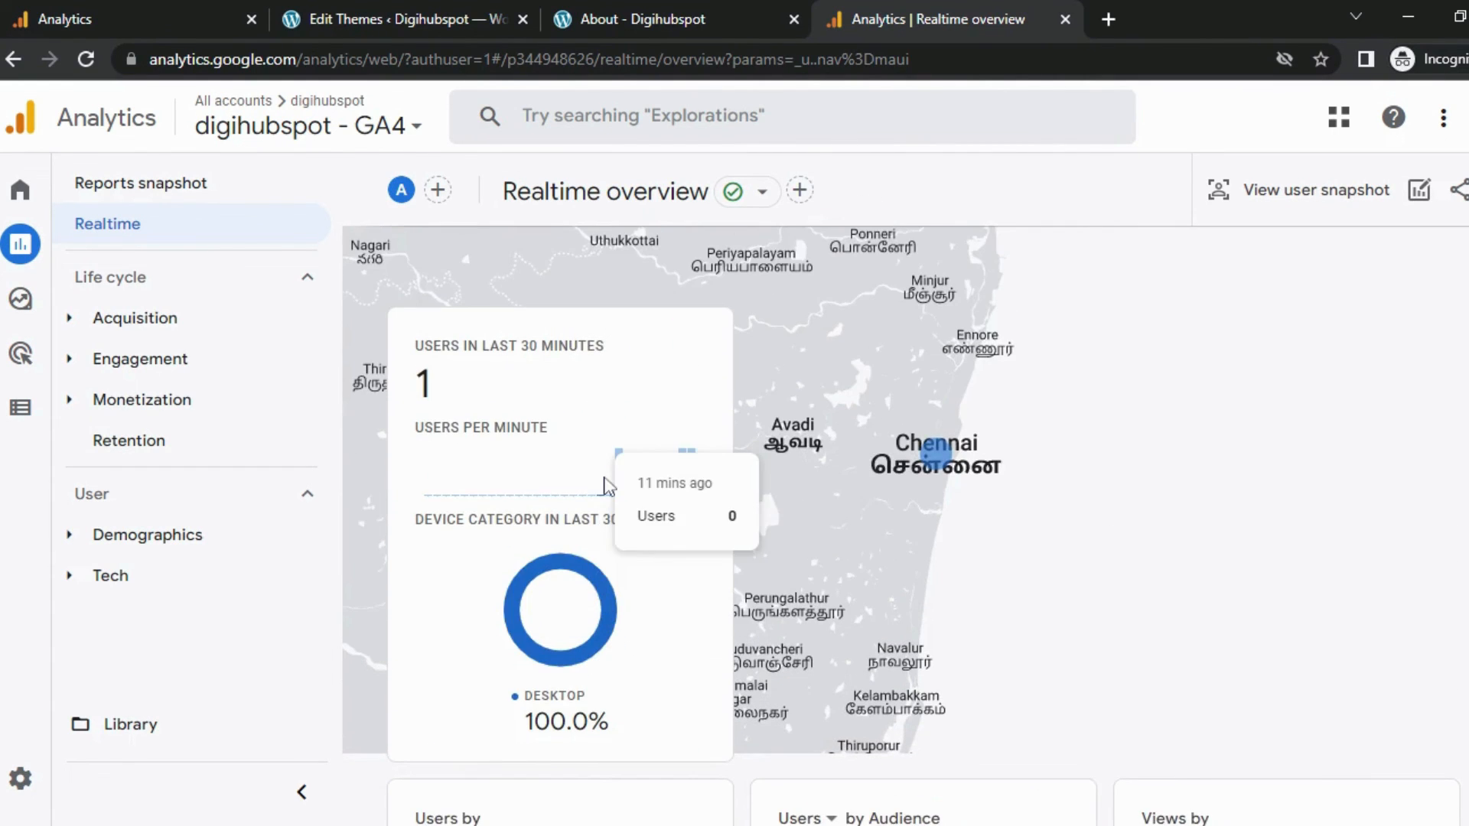